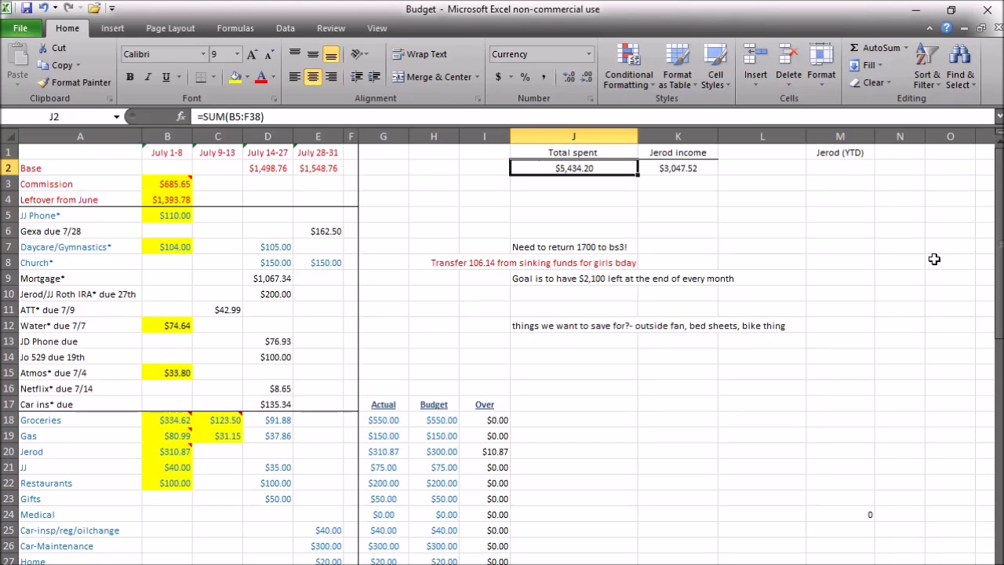
- Review the note about returning 1700 to BS3 and highlight the Car-insp through Life Insurance rows
{"action": "left_click", "coordinate": [590, 246]}
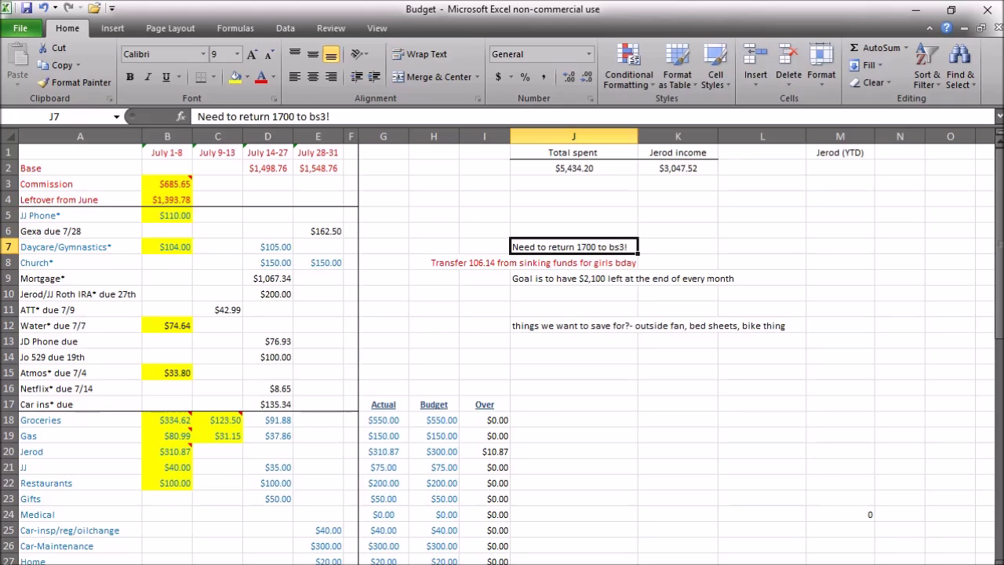
{"action": "left_click_drag", "start_coordinate": [999, 251], "coordinate": [1001, 366]}
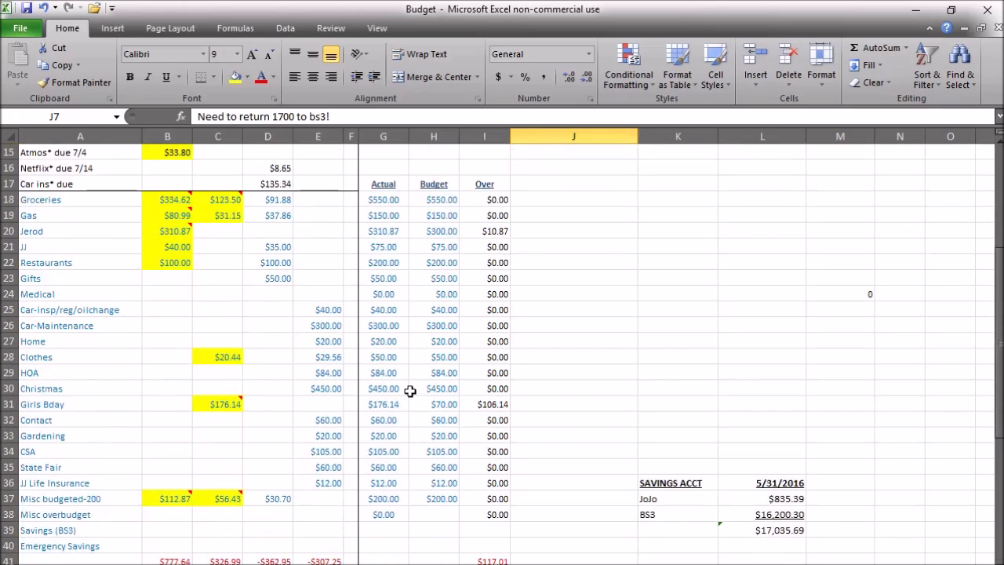
{"action": "left_click_drag", "start_coordinate": [70, 314], "coordinate": [487, 480]}
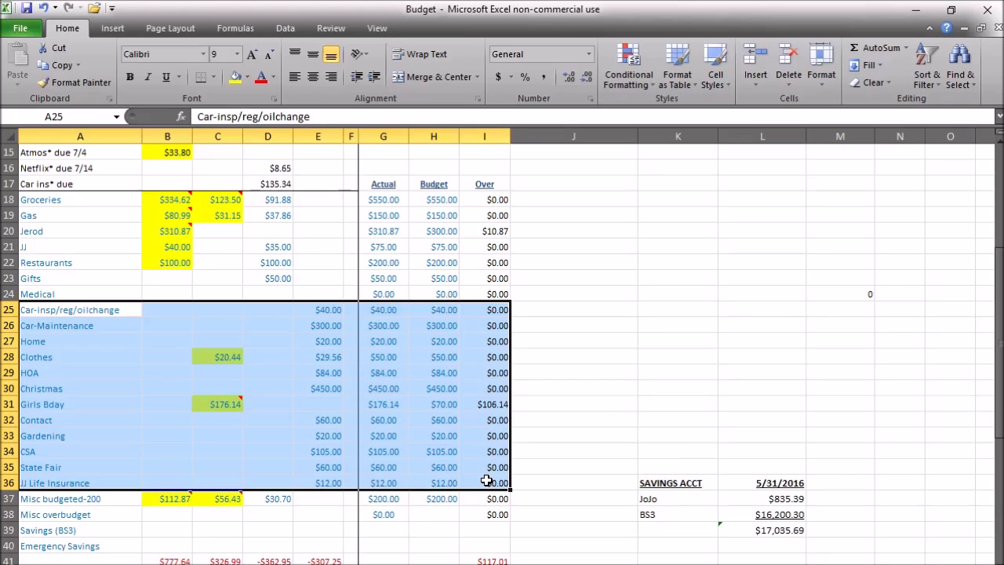
{"action": "left_click", "coordinate": [318, 356]}
{"action": "scroll", "coordinate": [984, 447], "scroll_direction": "up", "scroll_amount": 5}
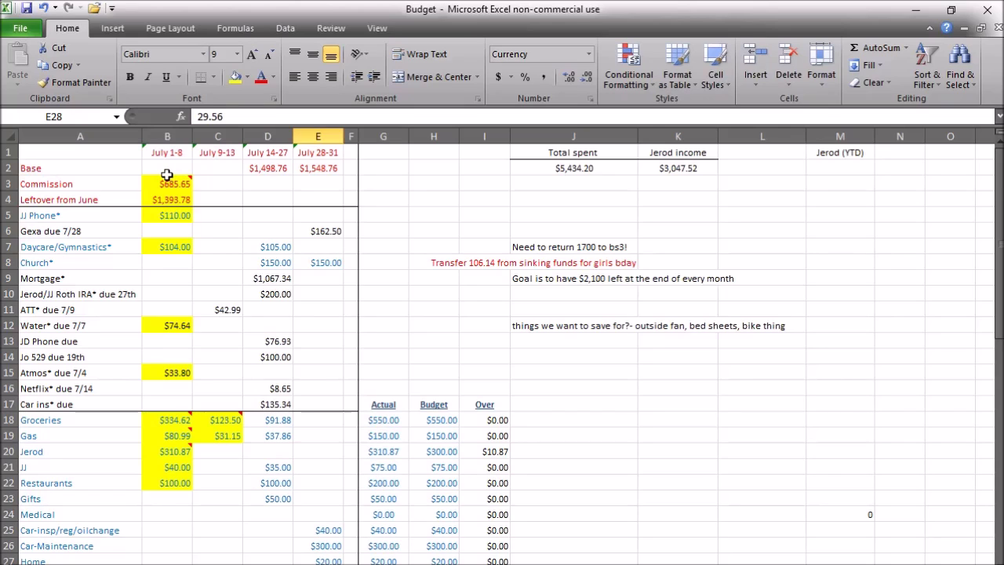
- Go over the pay-period income: Leftover from June, $685.65 Commission, and July 14-27 and 28-31 base pay
{"action": "left_click_drag", "start_coordinate": [170, 154], "coordinate": [302, 173]}
{"action": "left_click_drag", "start_coordinate": [304, 192], "coordinate": [304, 193]}
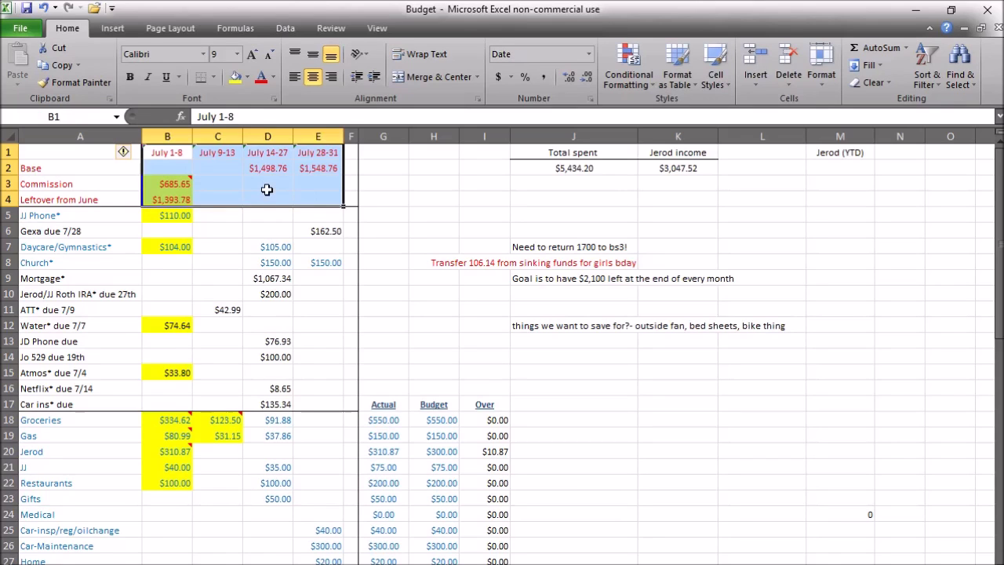
{"action": "left_click", "coordinate": [234, 184]}
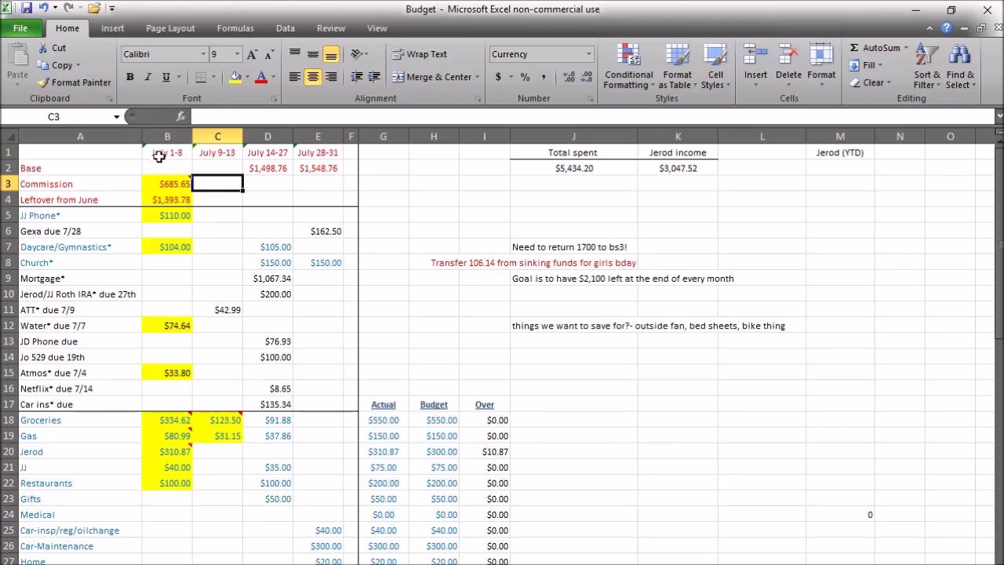
{"action": "mouse_move", "coordinate": [144, 186]}
{"action": "left_click", "coordinate": [165, 200]}
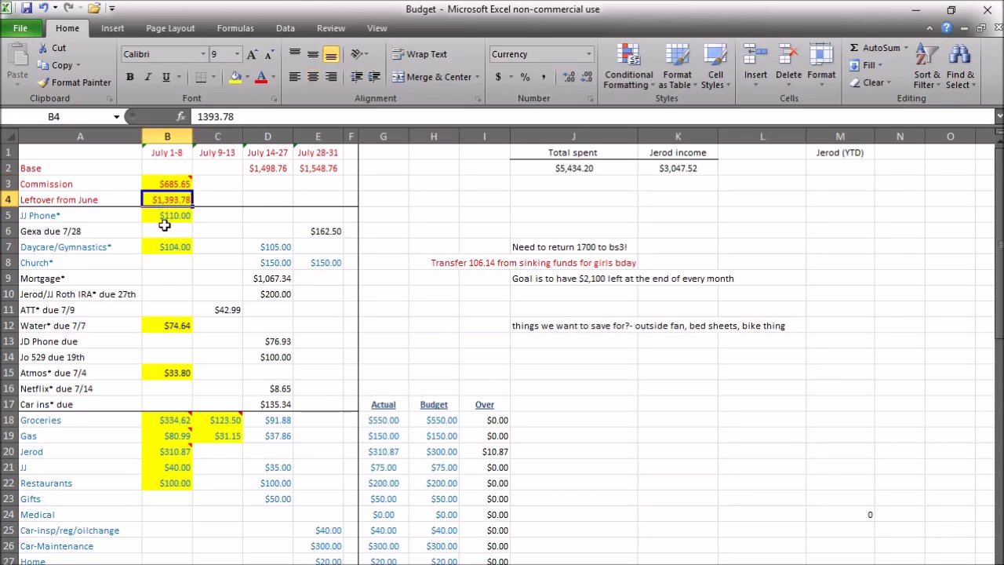
{"action": "left_click", "coordinate": [160, 185]}
{"action": "left_click", "coordinate": [268, 167]}
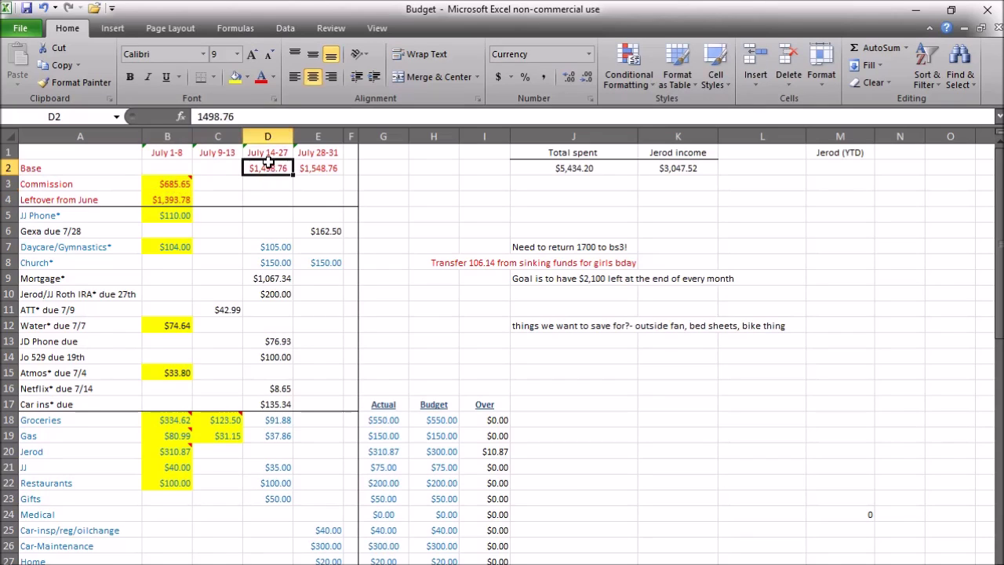
{"action": "left_click", "coordinate": [319, 170]}
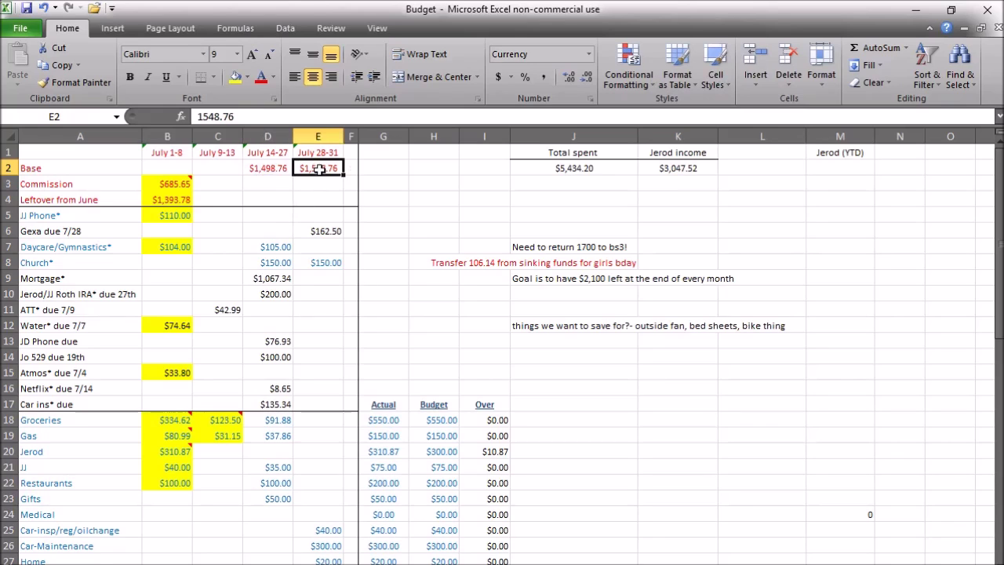
- Walk through the $110.00 phone bill, $162.50 Gexa bill due 7/28, and $104.00/$105.00 daycare payments
{"action": "left_click", "coordinate": [156, 214]}
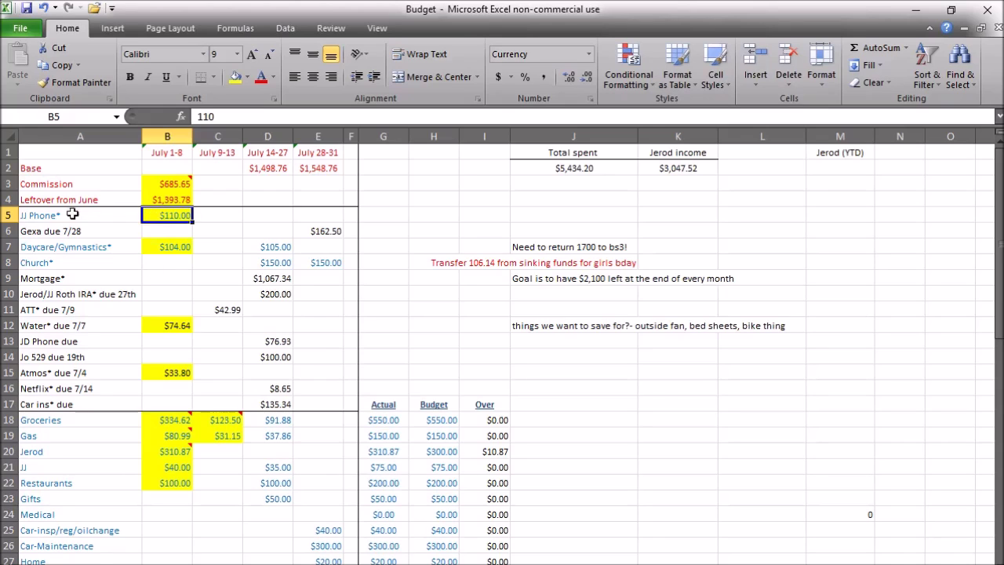
{"action": "left_click", "coordinate": [34, 238]}
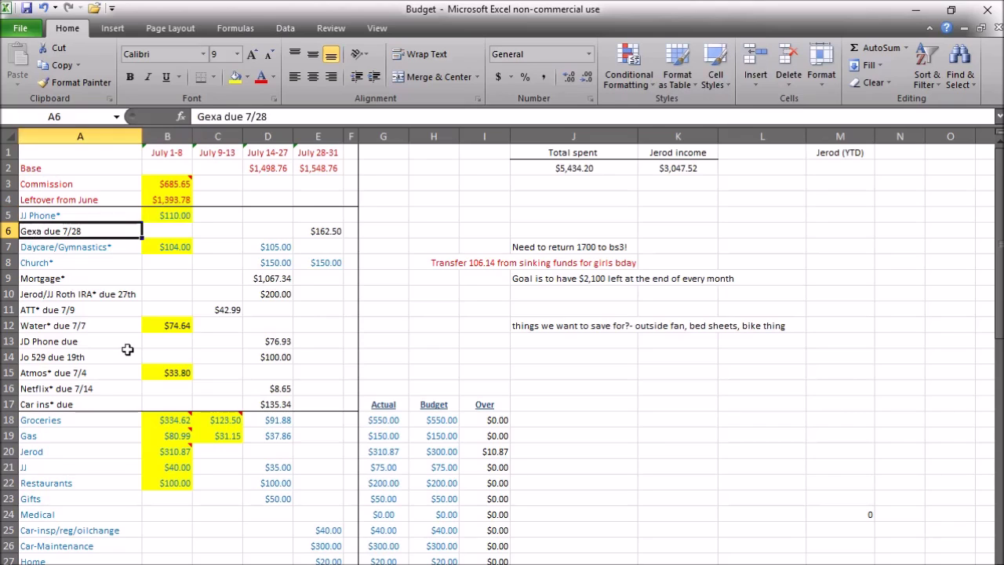
{"action": "left_click", "coordinate": [307, 230]}
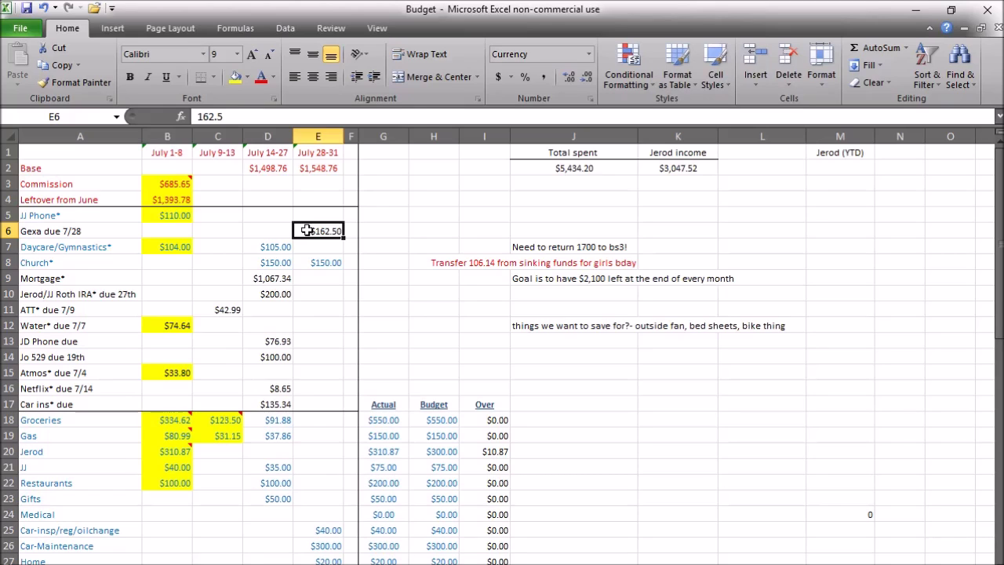
{"action": "left_click", "coordinate": [158, 246]}
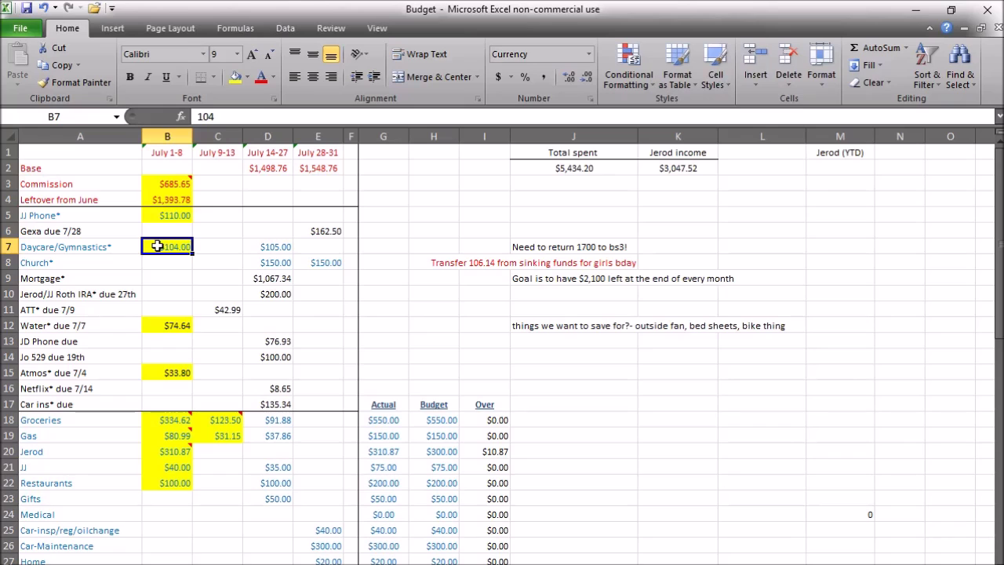
{"action": "left_click", "coordinate": [219, 252]}
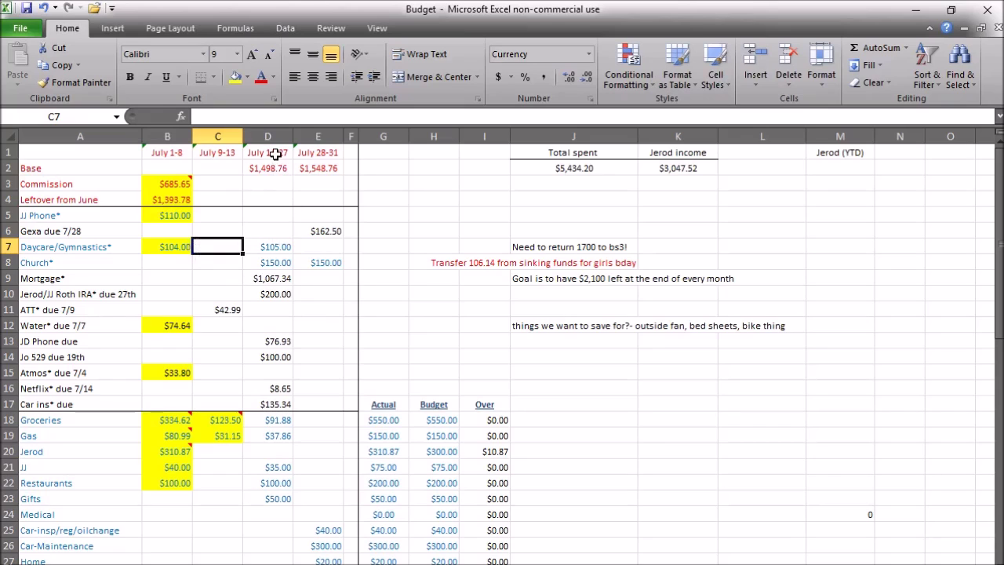
{"action": "left_click", "coordinate": [282, 245]}
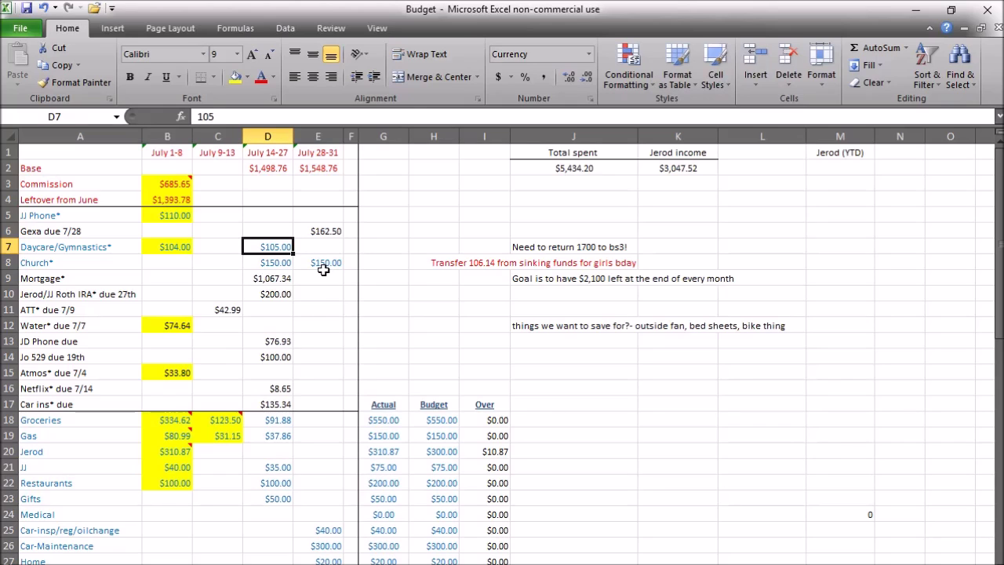
- Review bills: Church $150, Mortgage $1,067.34, Roth IRA $200, ATT $42.99, Water, 529, Atmos, Netflix, car insurance
{"action": "left_click", "coordinate": [272, 266]}
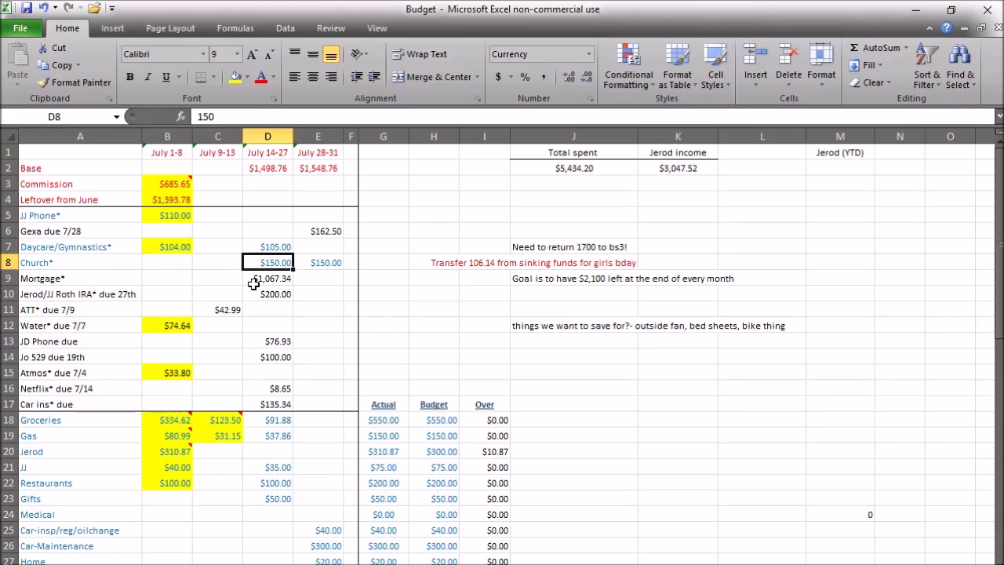
{"action": "left_click", "coordinate": [262, 281]}
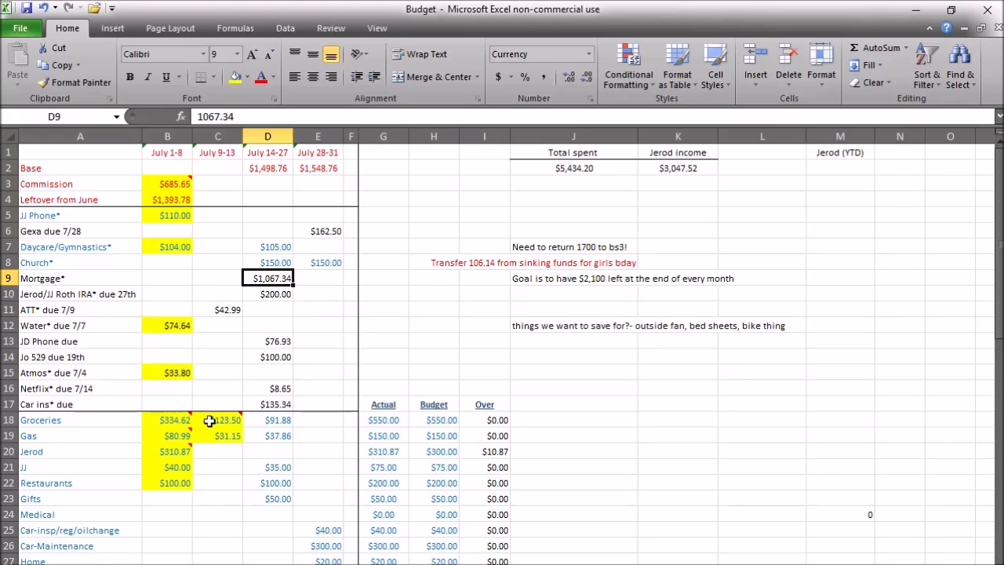
{"action": "left_click", "coordinate": [278, 296]}
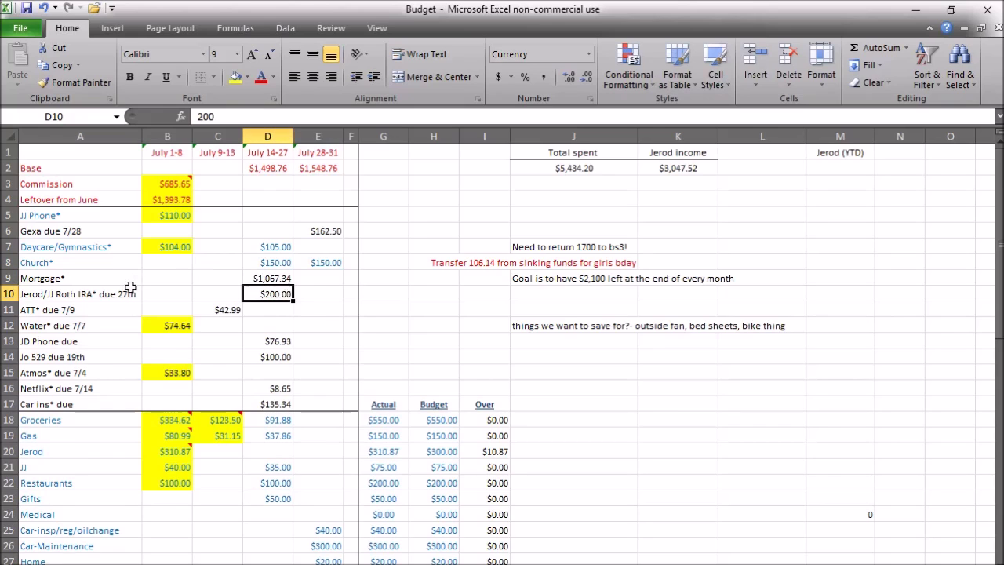
{"action": "left_click", "coordinate": [228, 310]}
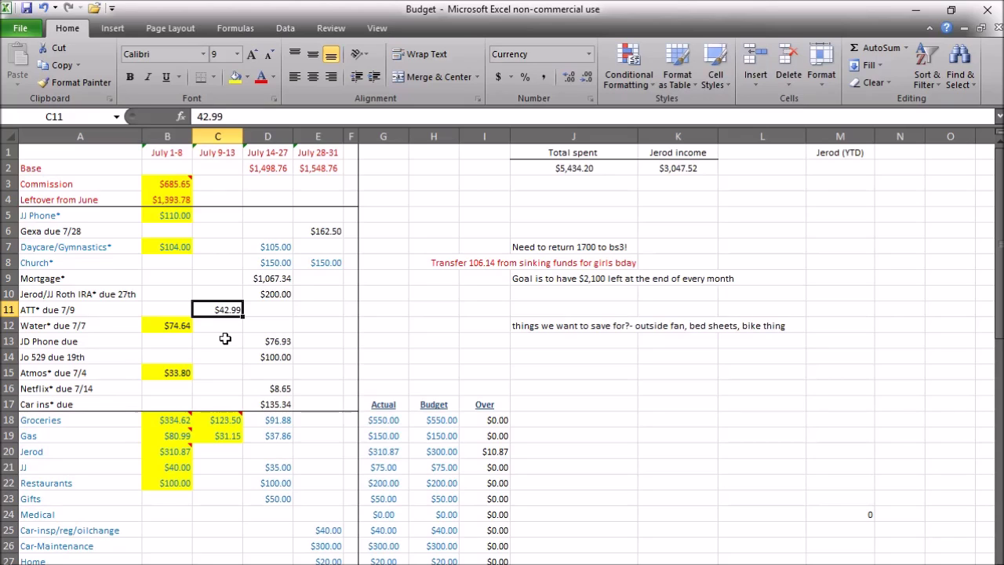
{"action": "left_click", "coordinate": [174, 326]}
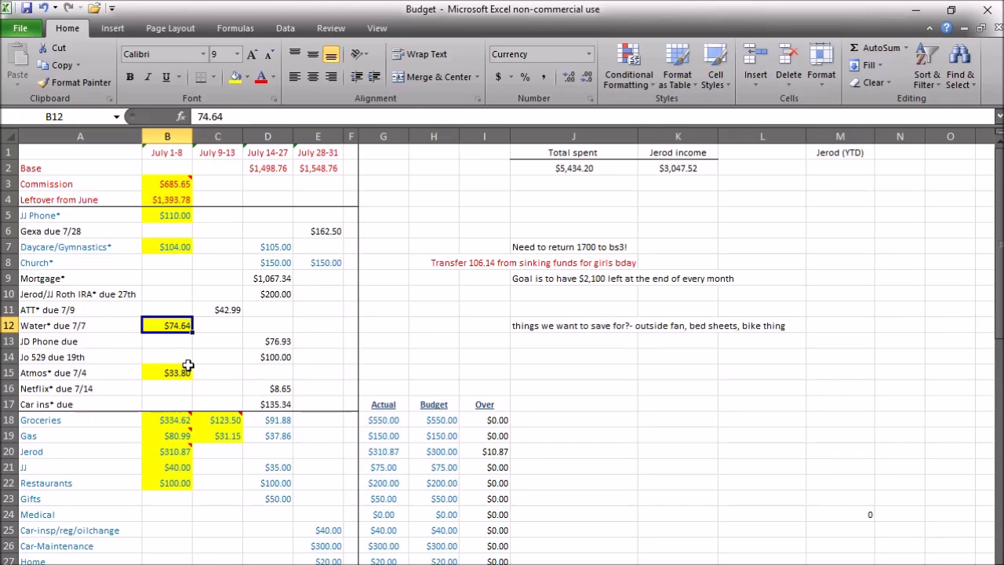
{"action": "left_click", "coordinate": [290, 344]}
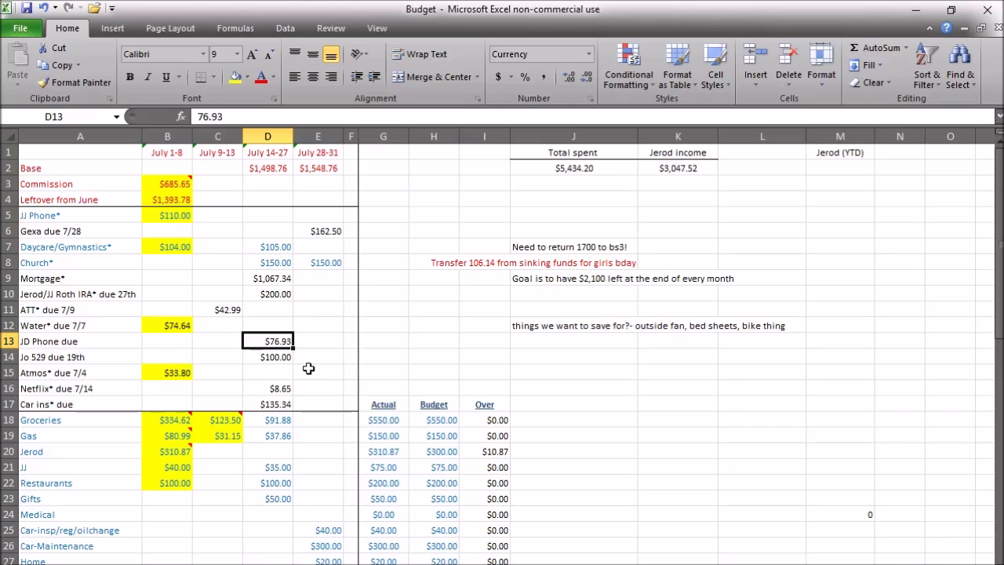
{"action": "left_click", "coordinate": [267, 353]}
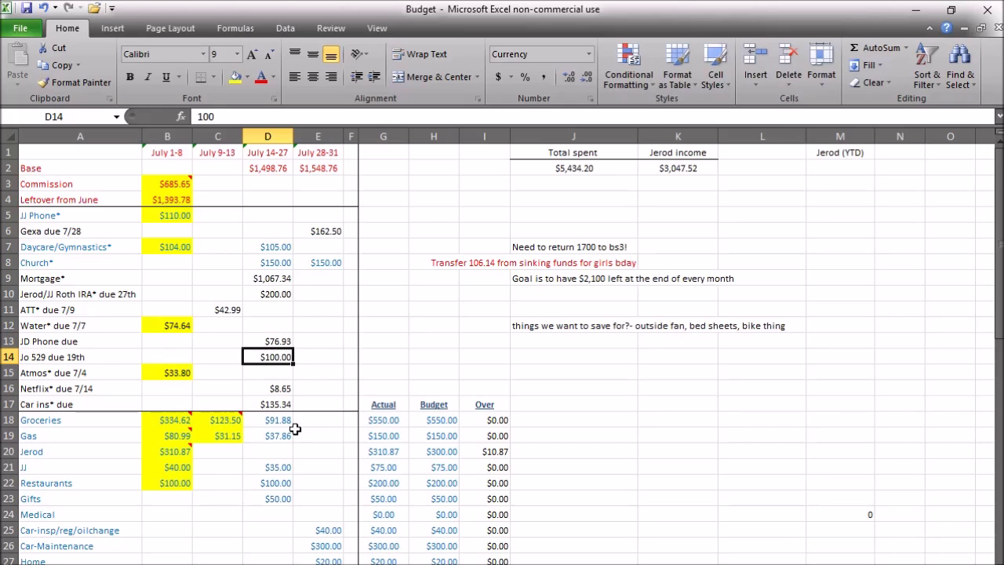
{"action": "left_click", "coordinate": [180, 371]}
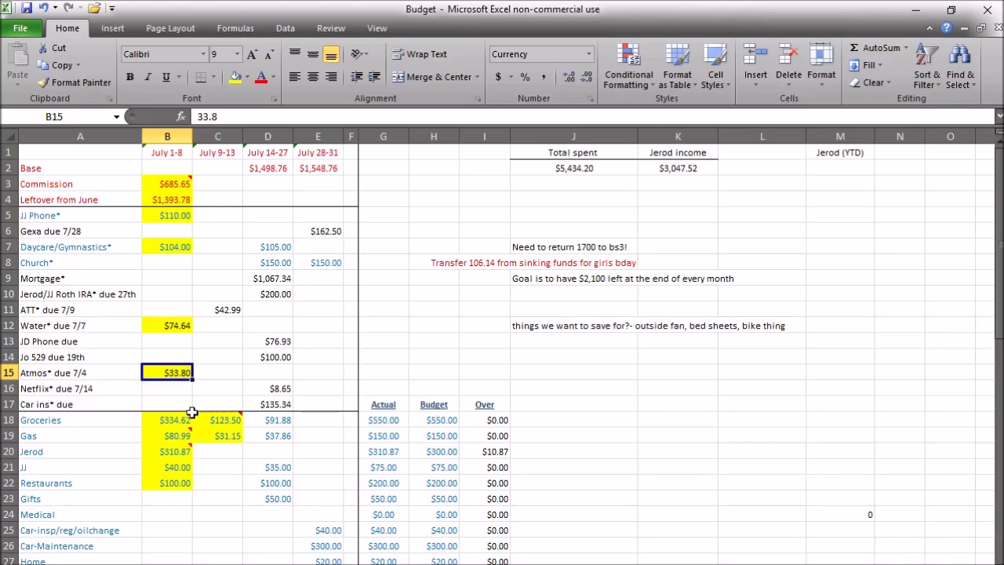
{"action": "left_click", "coordinate": [278, 393]}
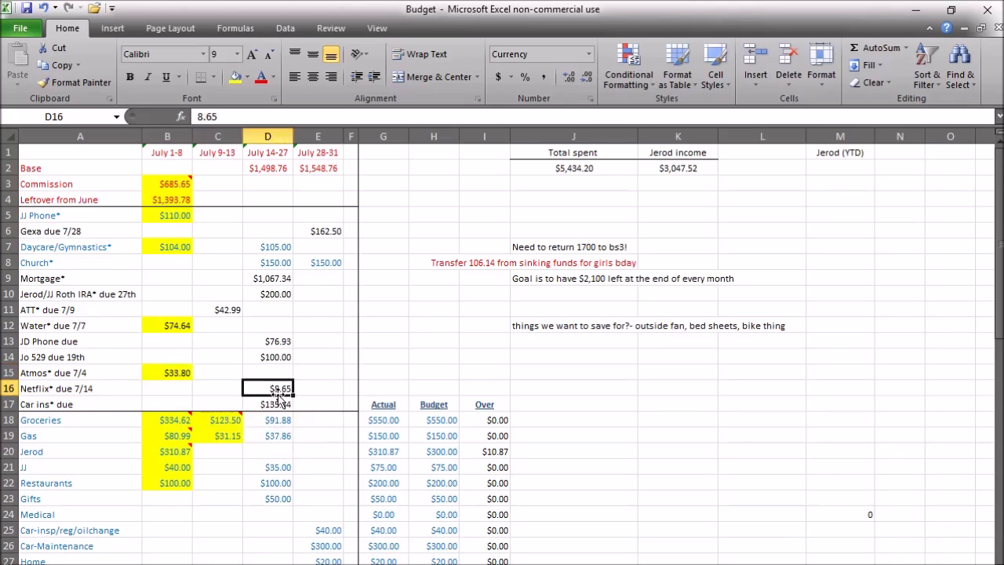
{"action": "left_click", "coordinate": [268, 407]}
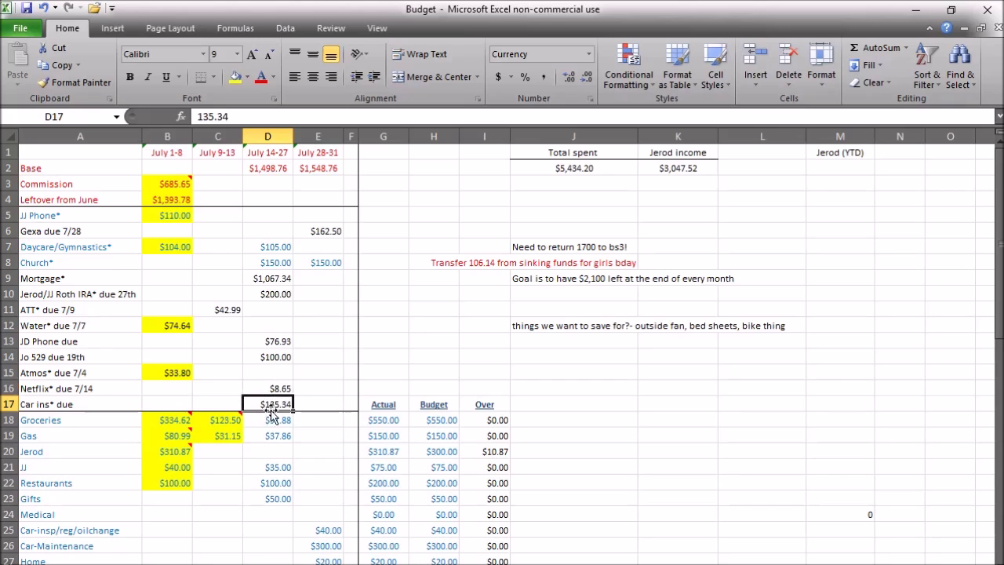
- Check the Groceries budget in H18 and view the B18 comment without changing it
{"action": "left_click_drag", "start_coordinate": [1000, 240], "coordinate": [999, 304]}
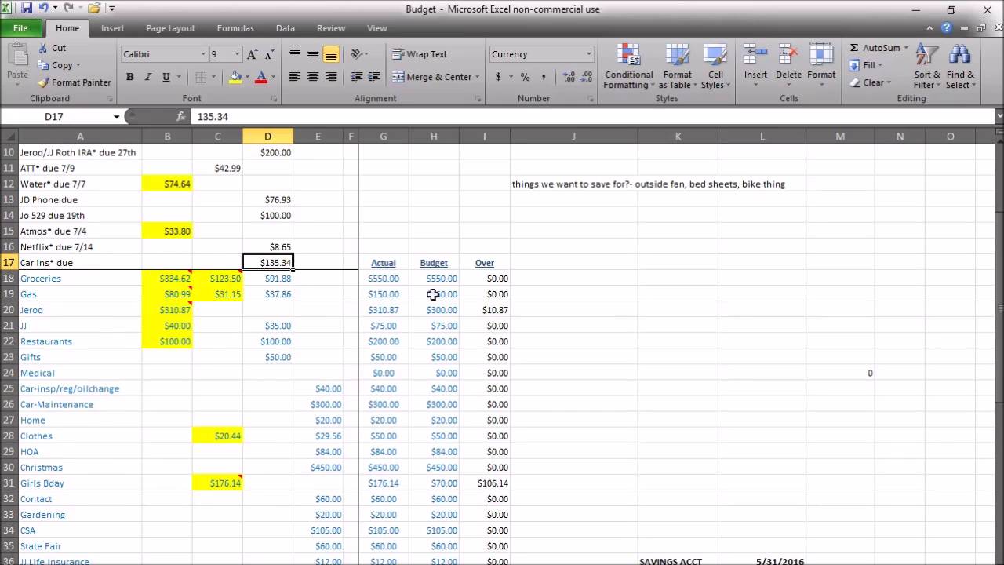
{"action": "left_click", "coordinate": [453, 278]}
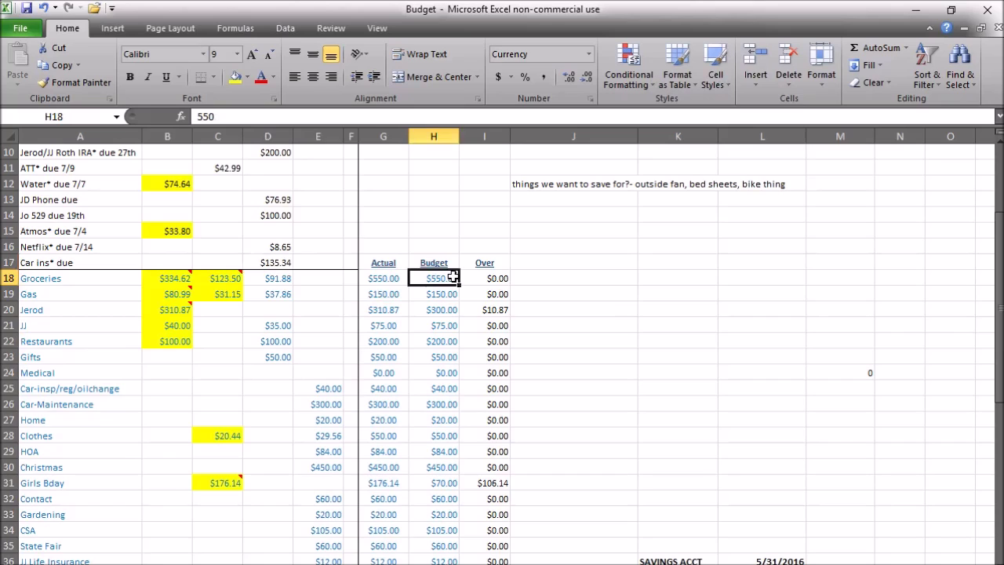
{"action": "mouse_move", "coordinate": [149, 279]}
{"action": "mouse_move", "coordinate": [167, 276]}
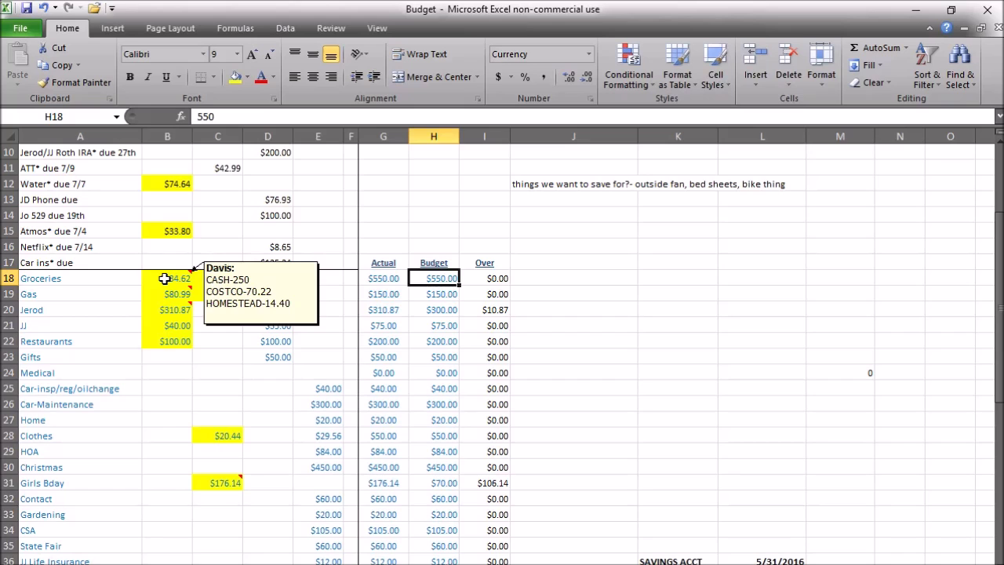
{"action": "right_click", "coordinate": [166, 280]}
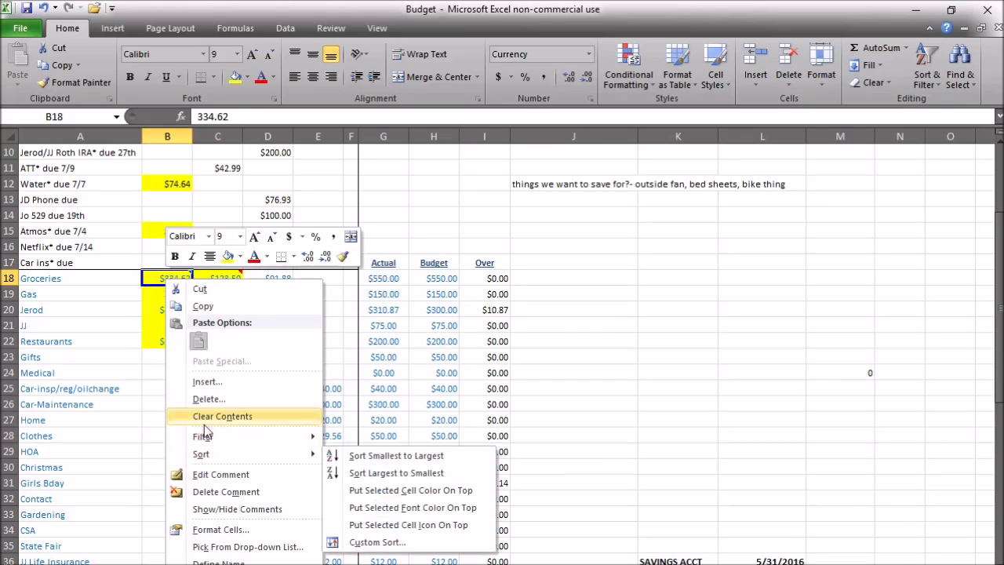
{"action": "right_click", "coordinate": [159, 385]}
{"action": "right_click", "coordinate": [155, 281]}
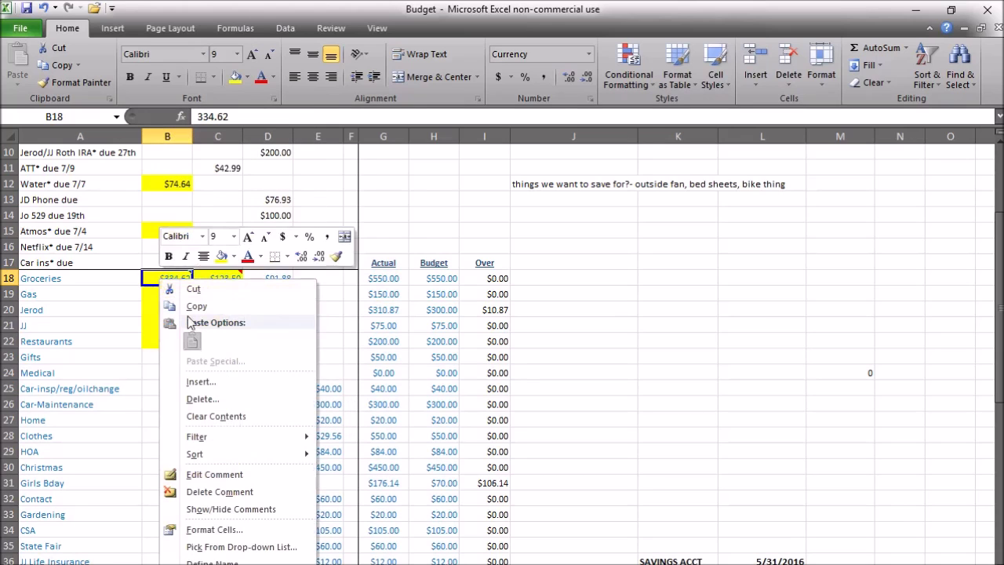
{"action": "left_click", "coordinate": [215, 472]}
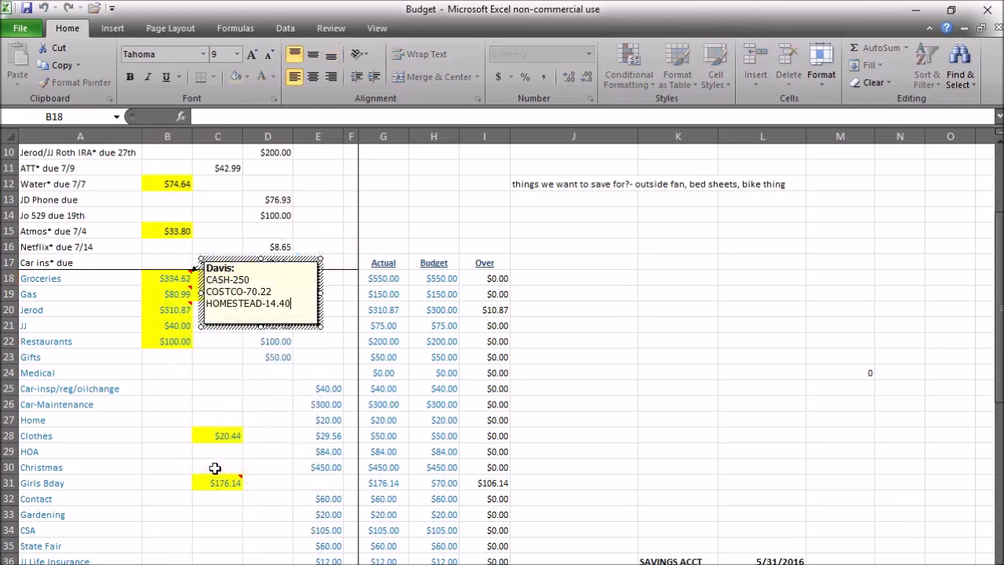
{"action": "left_click", "coordinate": [243, 384]}
- Inspect Groceries amounts in C18 and D18 (91.88), Gas 37.86 and its 150 budget, and row 20's over formula
{"action": "mouse_move", "coordinate": [157, 283]}
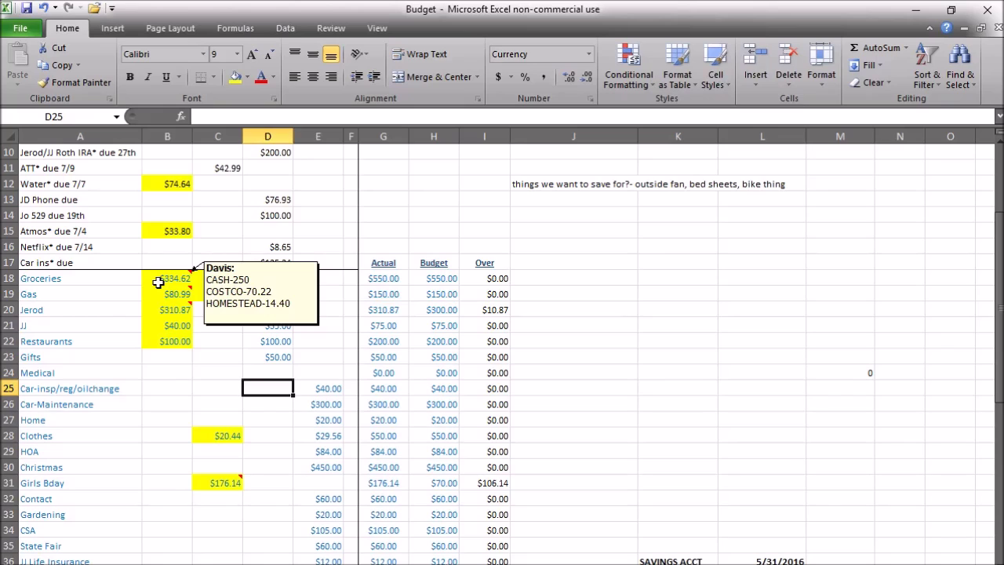
{"action": "mouse_move", "coordinate": [229, 278]}
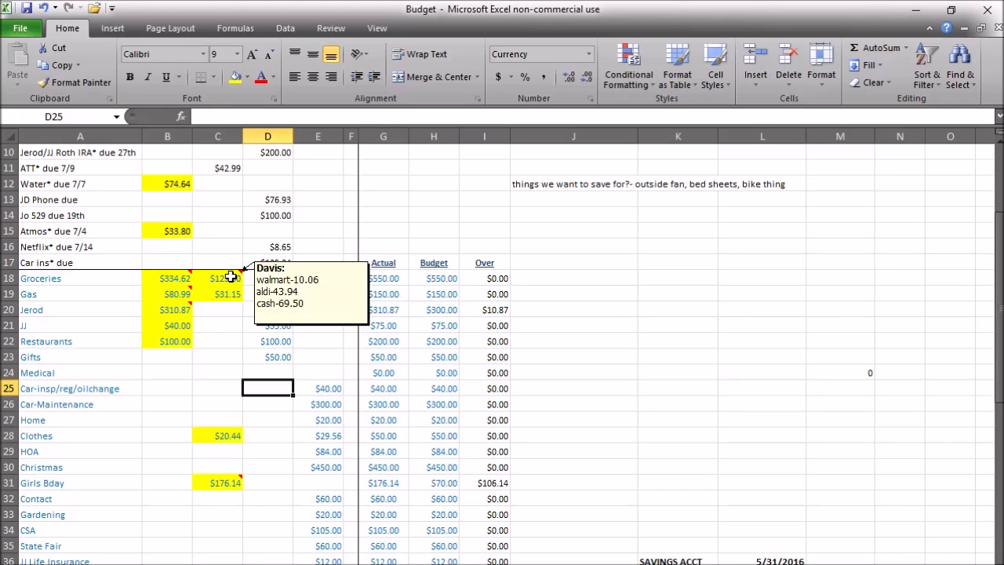
{"action": "left_click", "coordinate": [222, 277]}
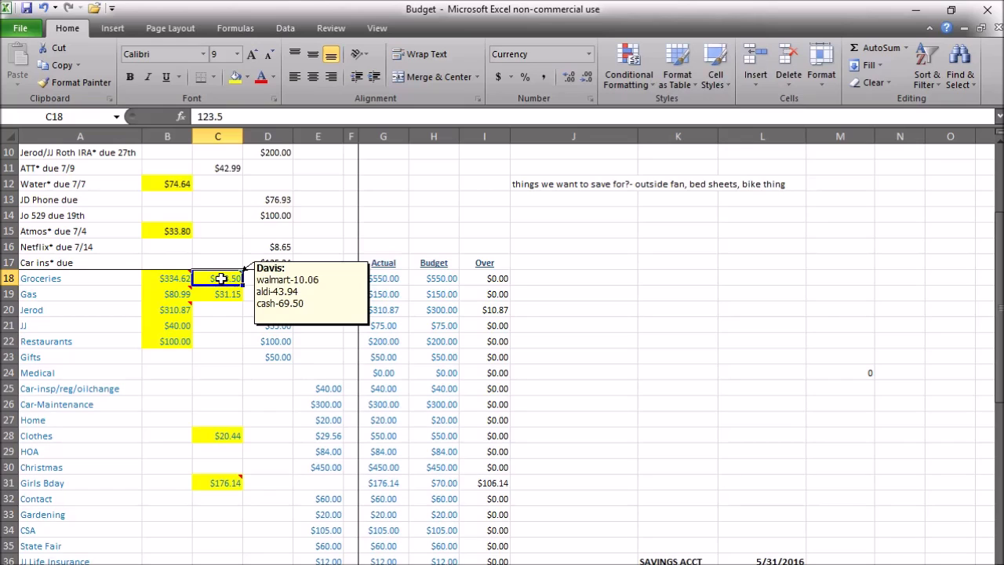
{"action": "left_click", "coordinate": [270, 279]}
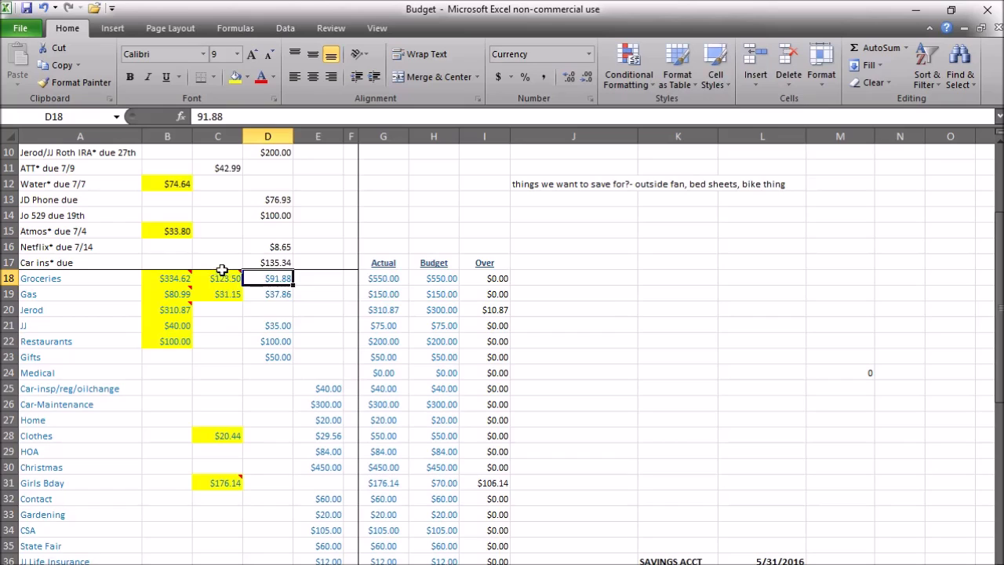
{"action": "mouse_move", "coordinate": [224, 279]}
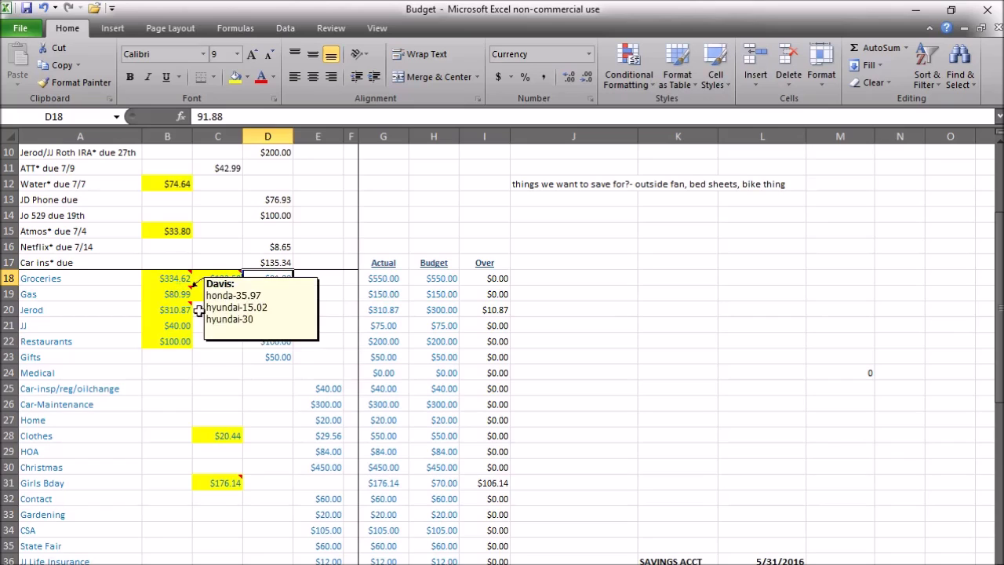
{"action": "left_click", "coordinate": [279, 292]}
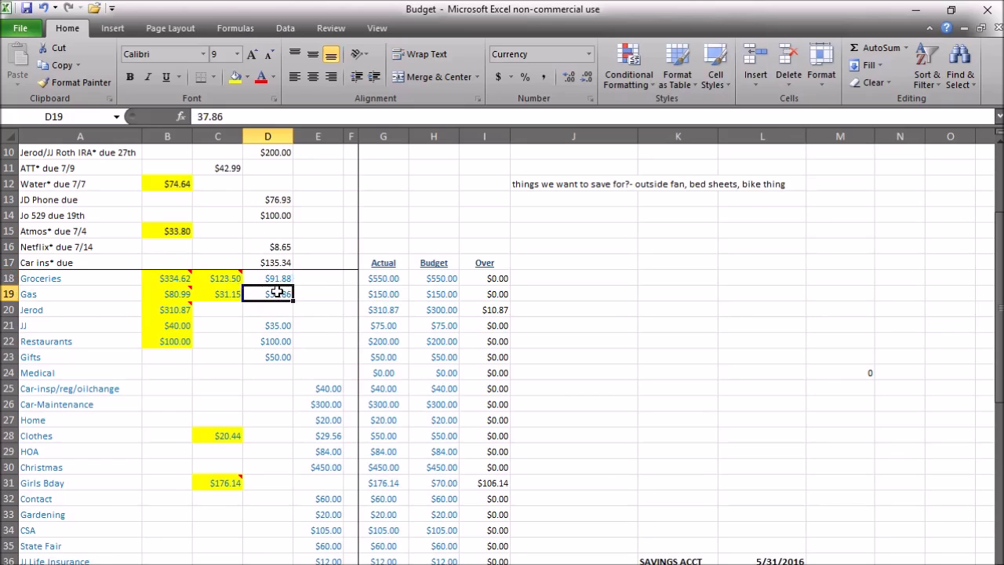
{"action": "left_click", "coordinate": [442, 291]}
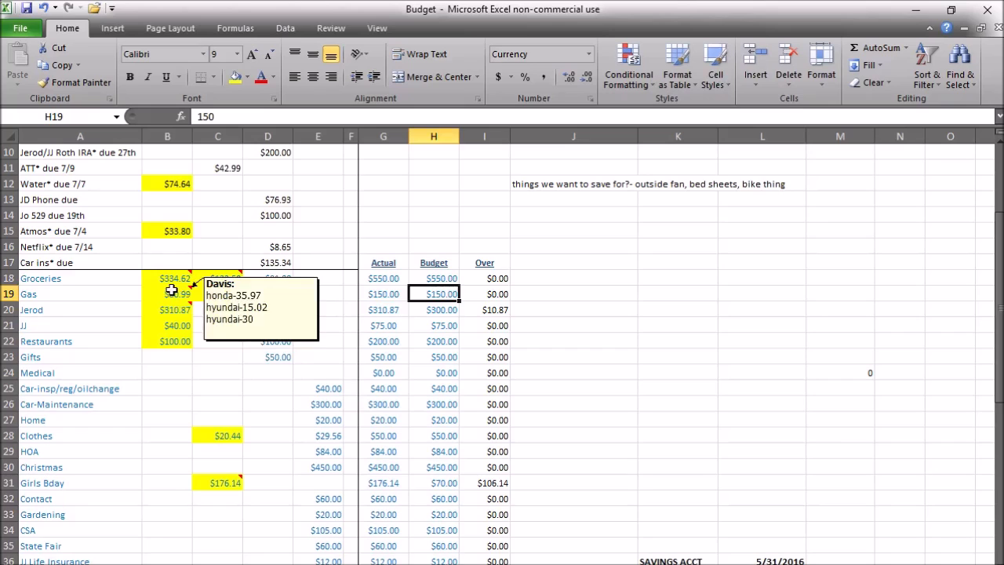
{"action": "mouse_move", "coordinate": [167, 313]}
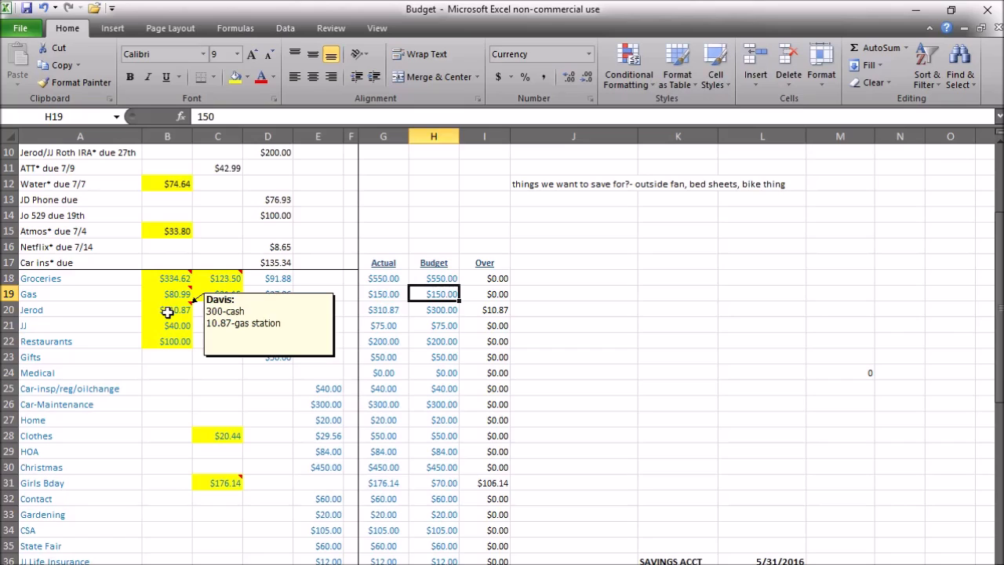
{"action": "left_click", "coordinate": [507, 310]}
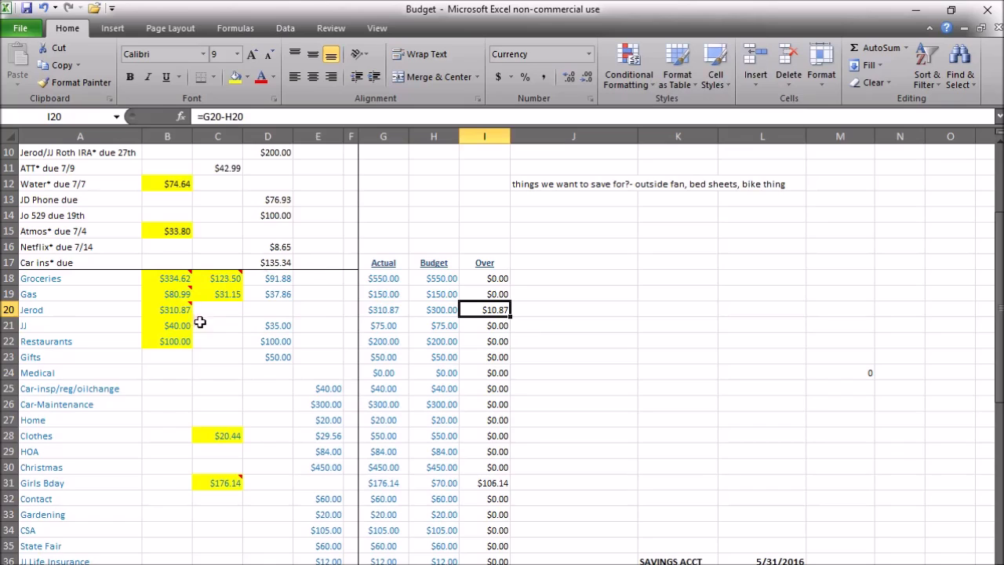
- Check the H21 budget of 75, B21 amount of 40, Restaurants 100, and Gifts 50
{"action": "left_click", "coordinate": [434, 328]}
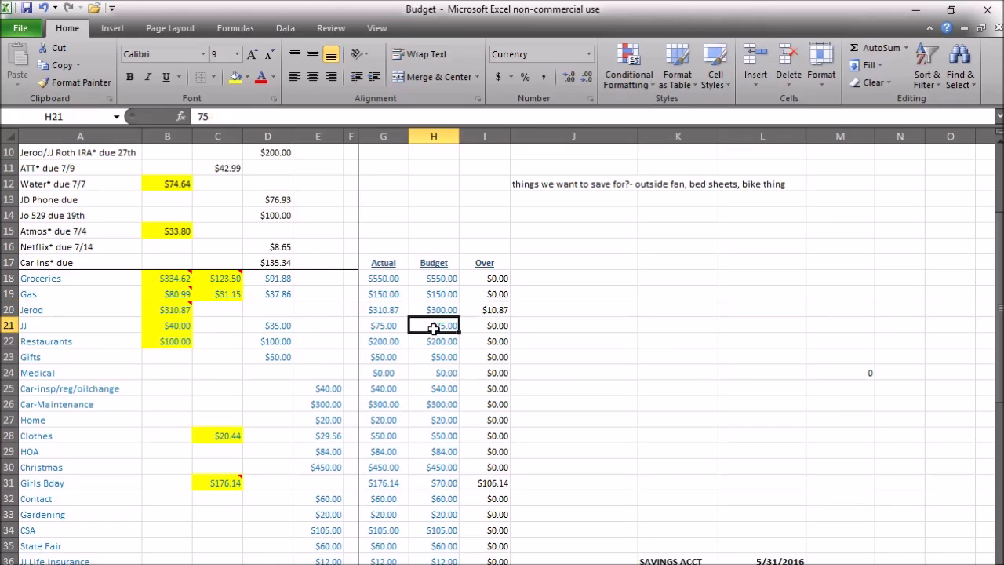
{"action": "left_click", "coordinate": [167, 326]}
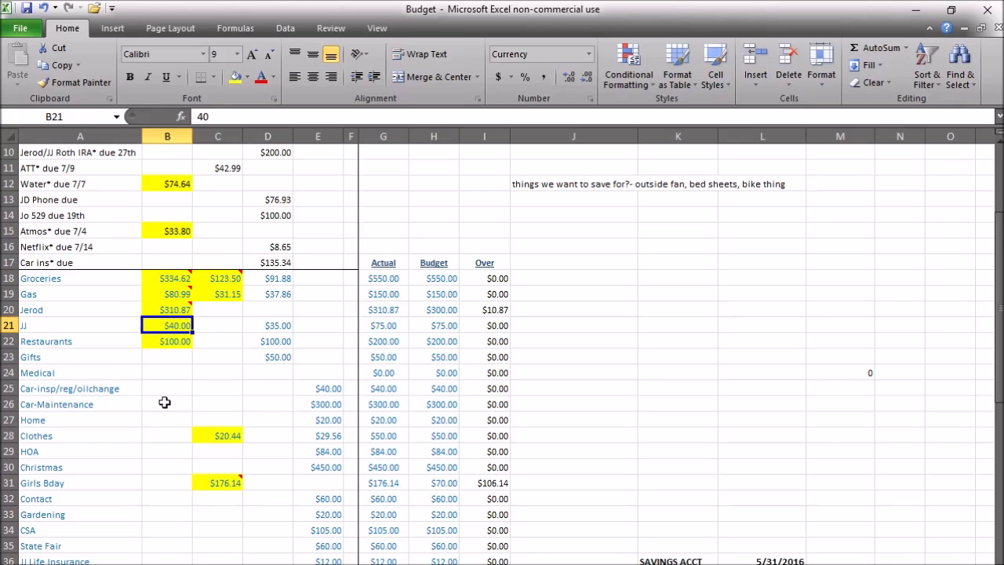
{"action": "left_click", "coordinate": [170, 342]}
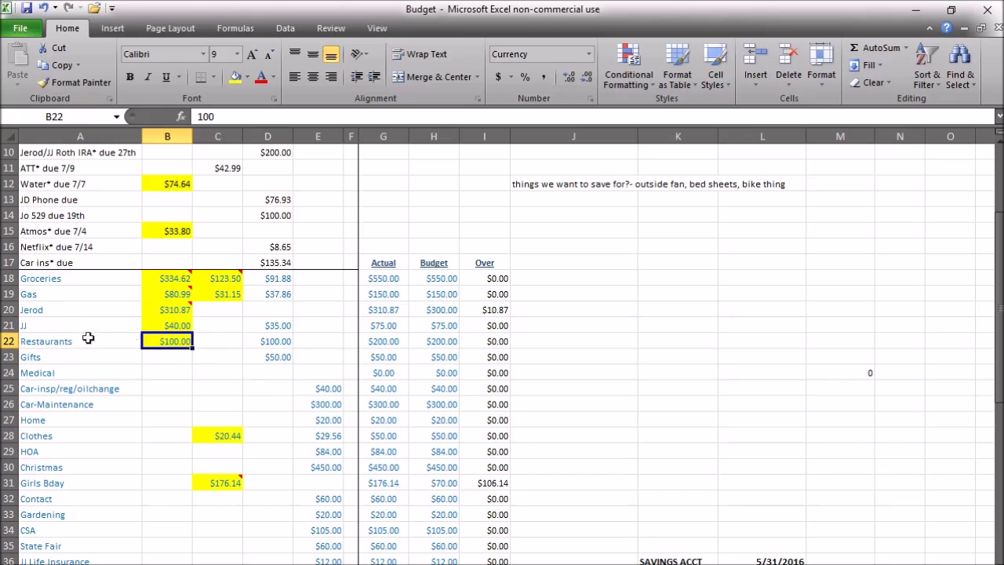
{"action": "left_click", "coordinate": [281, 356]}
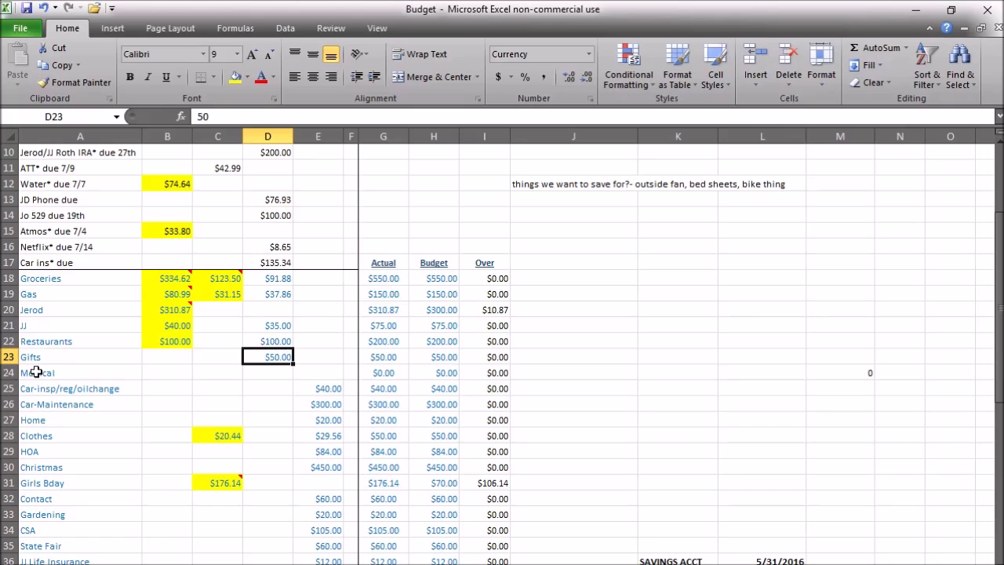
- Review budgets for Car-insp 40, Car-Maintenance 300, Home 20, Clothes 50, HOA 84, Christmas 450, and the Girls Bday overage
{"action": "left_click", "coordinate": [319, 389]}
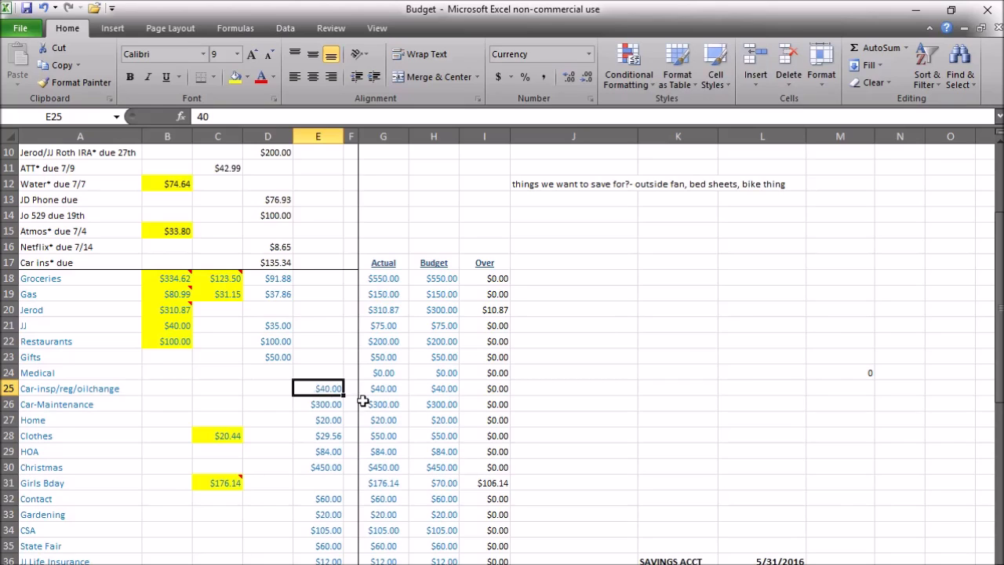
{"action": "left_click", "coordinate": [440, 388]}
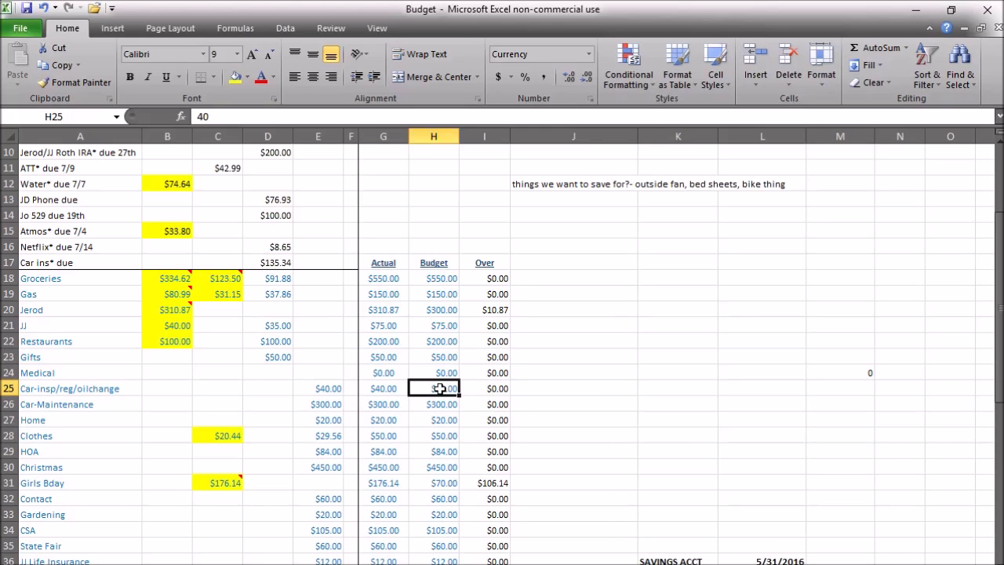
{"action": "left_click", "coordinate": [444, 403]}
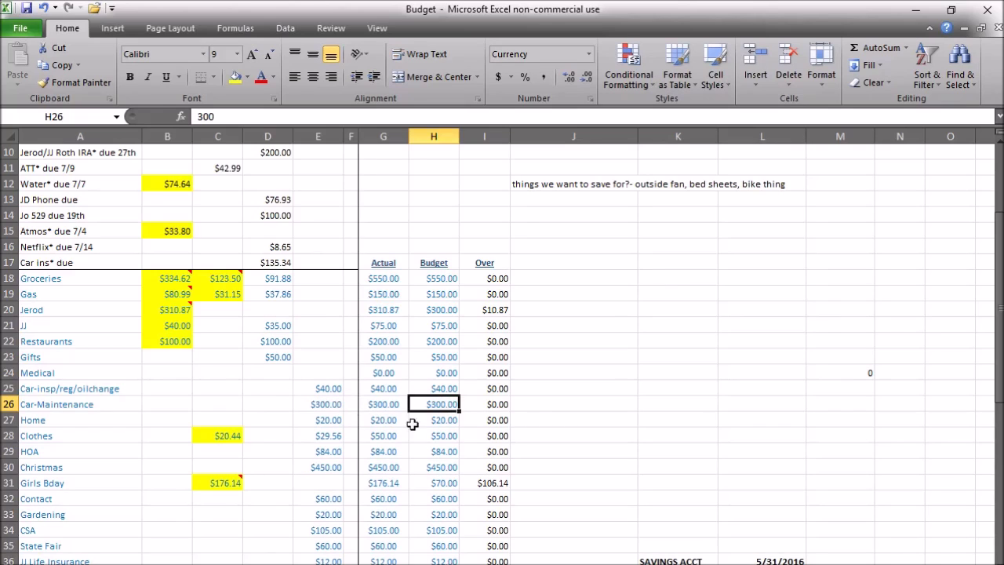
{"action": "left_click", "coordinate": [457, 422]}
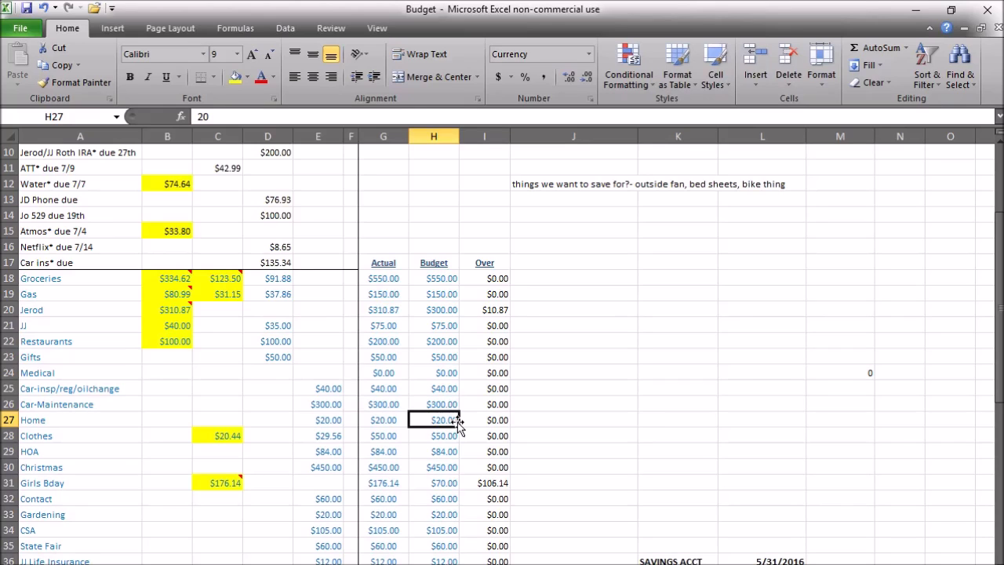
{"action": "left_click", "coordinate": [445, 438]}
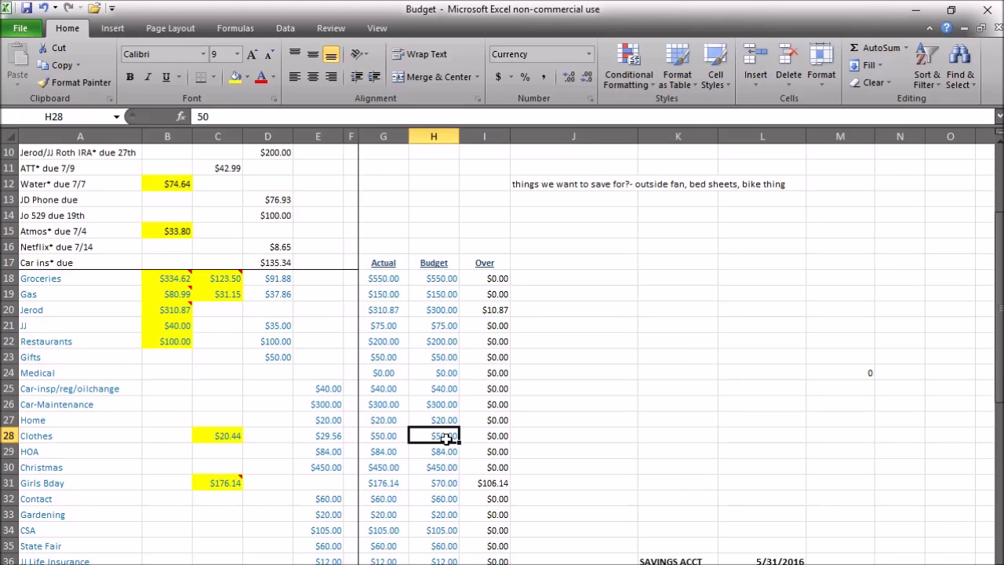
{"action": "left_click", "coordinate": [444, 451]}
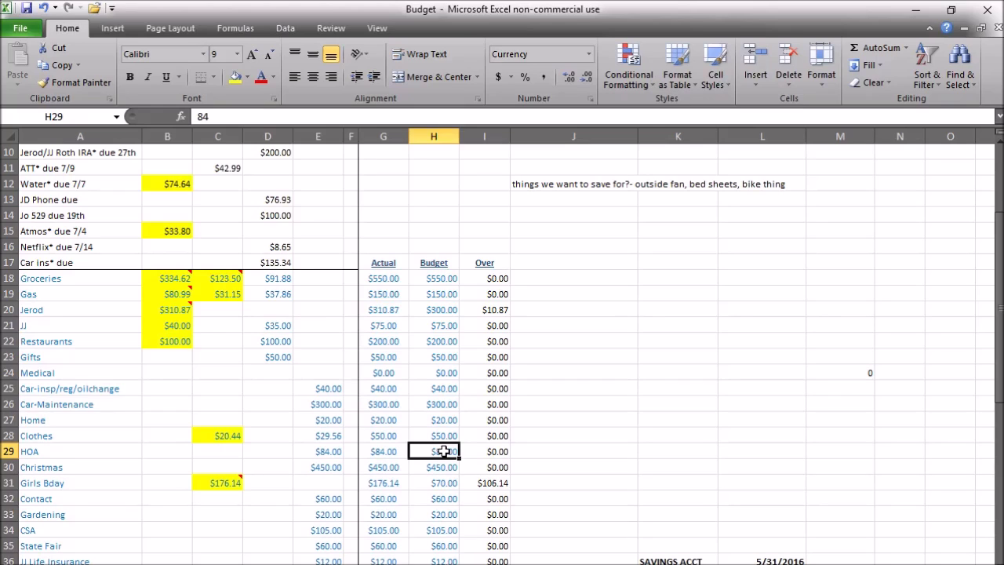
{"action": "left_click", "coordinate": [442, 467]}
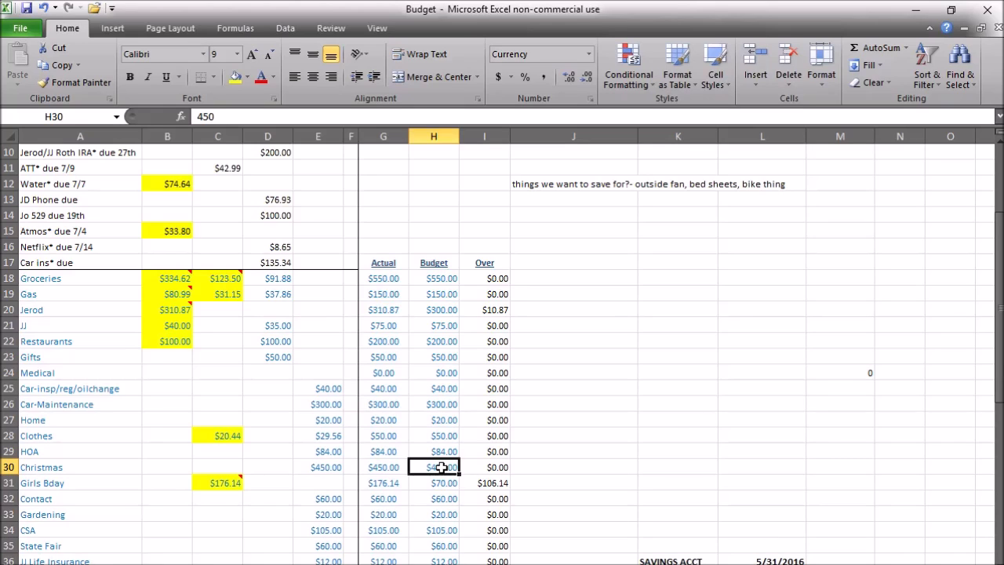
{"action": "key", "text": "Down"}
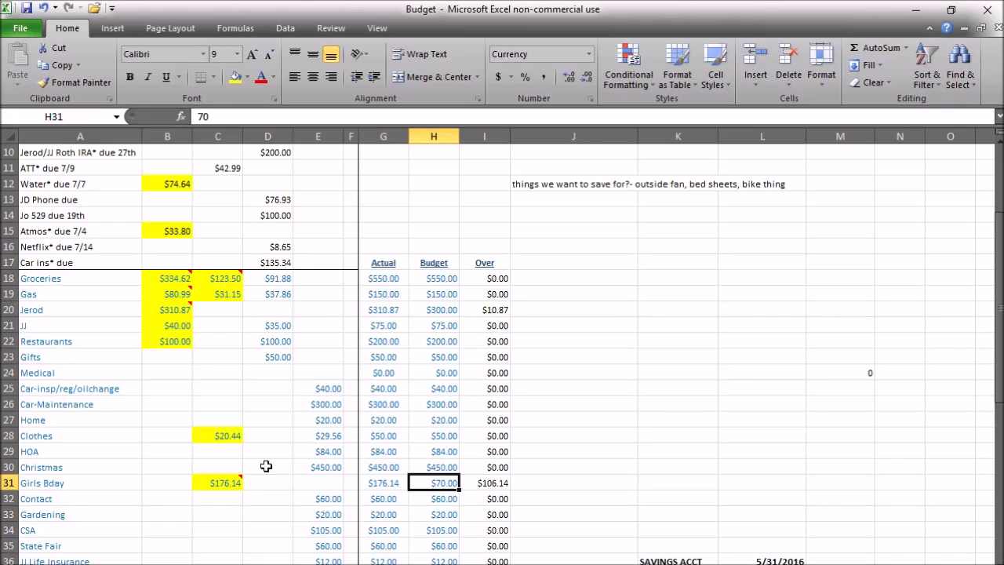
{"action": "mouse_move", "coordinate": [217, 484]}
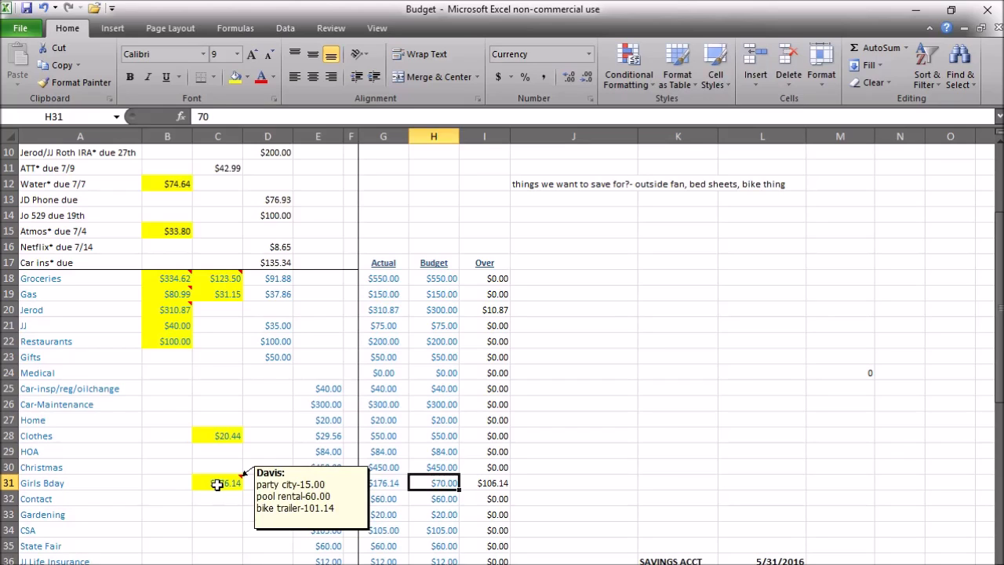
{"action": "left_click", "coordinate": [494, 484]}
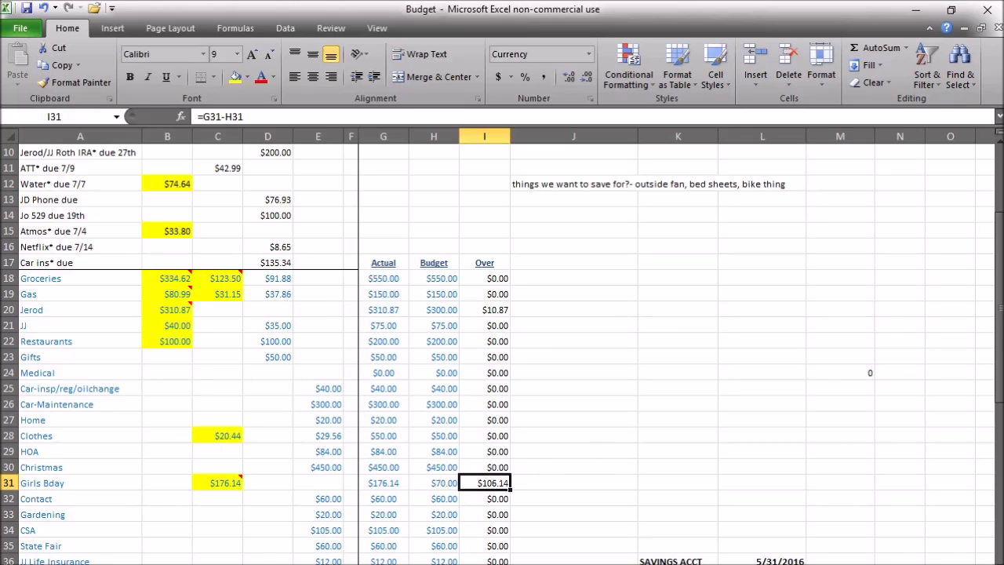
- Step through the Contact, Gardening, CSA, State Fair, JJ Life Insurance, and Misc budget amounts
{"action": "scroll", "coordinate": [218, 348], "scroll_direction": "down", "scroll_amount": 3}
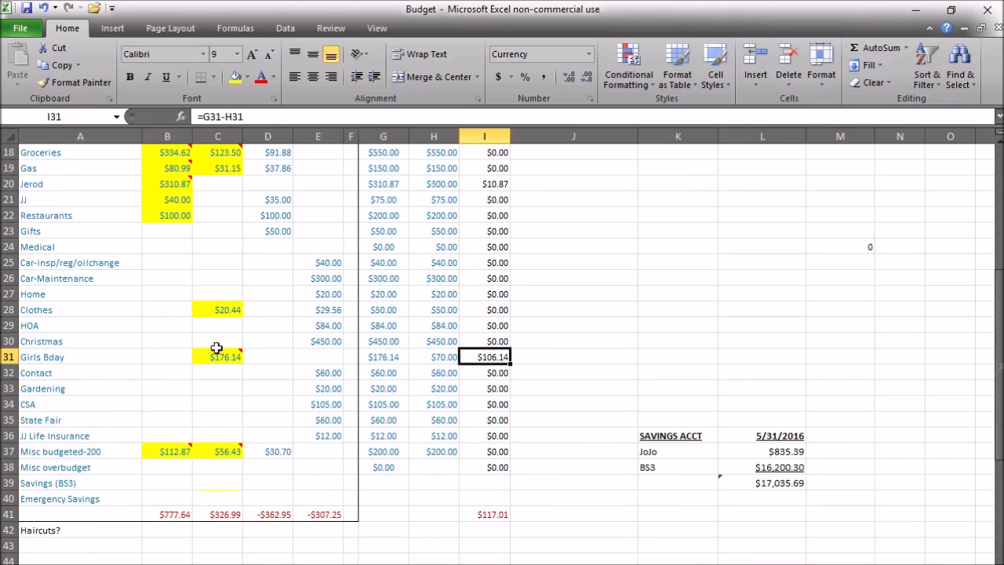
{"action": "left_click", "coordinate": [446, 375]}
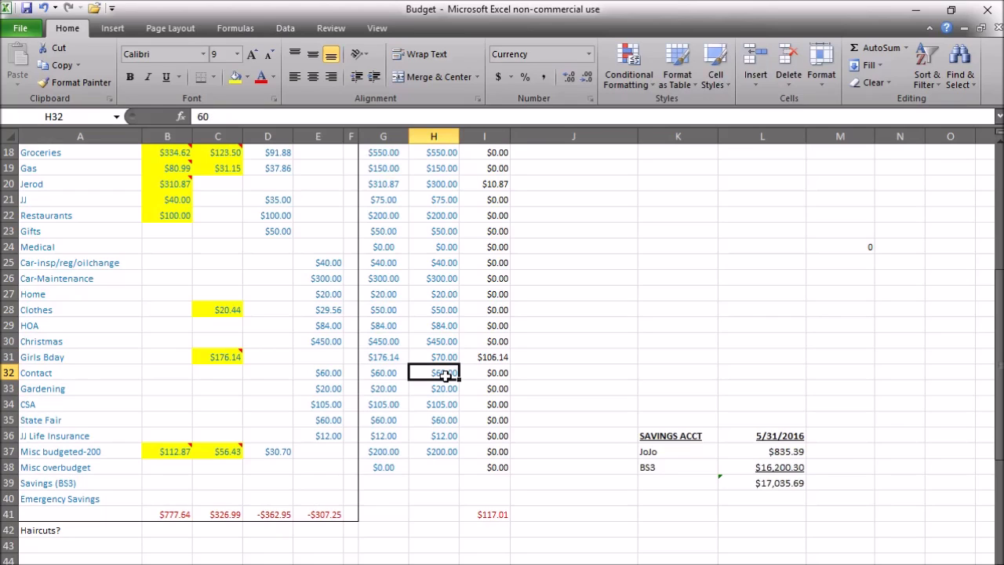
{"action": "left_click", "coordinate": [441, 386]}
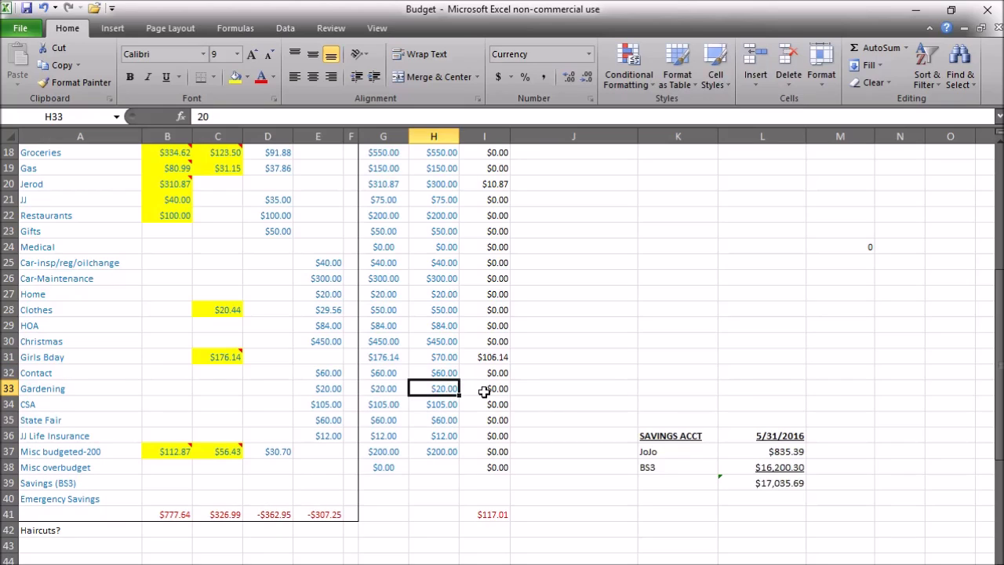
{"action": "key", "text": "Down"}
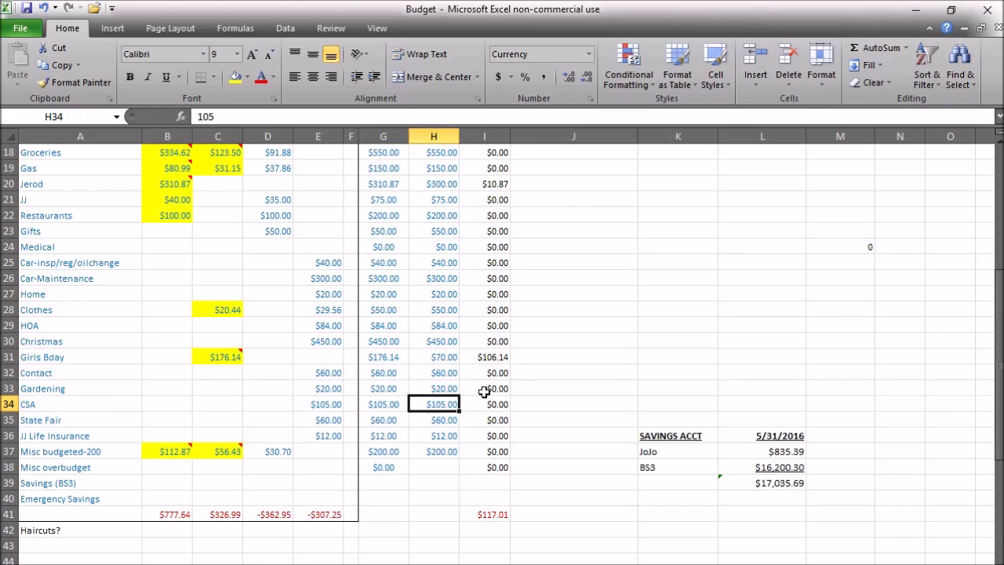
{"action": "key", "text": "Down"}
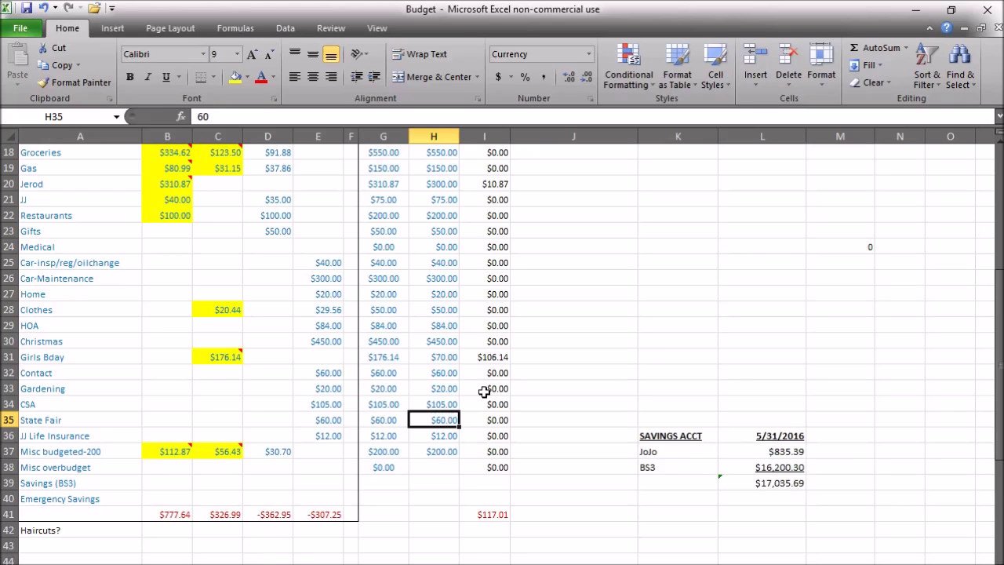
{"action": "key", "text": "Down"}
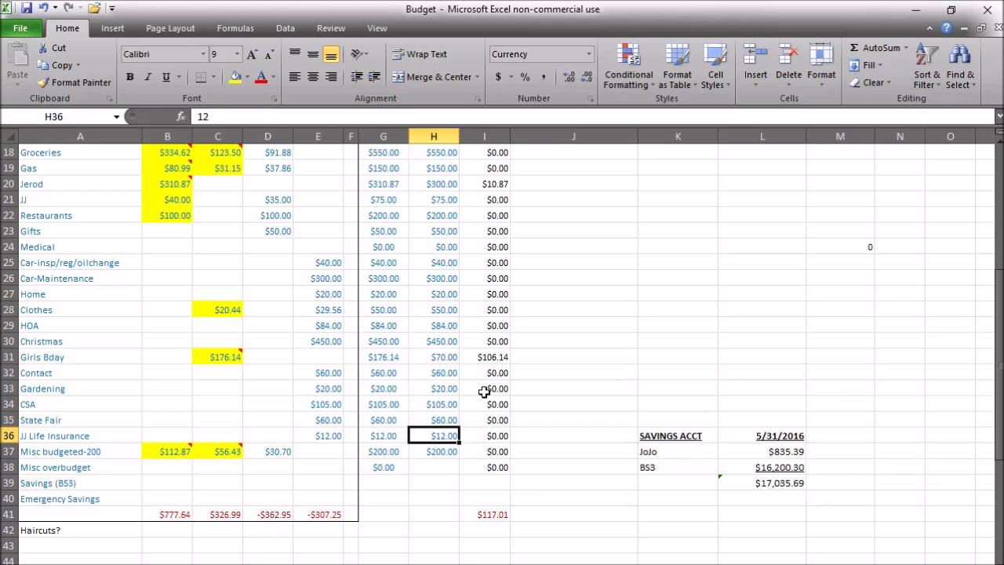
{"action": "key", "text": "Down"}
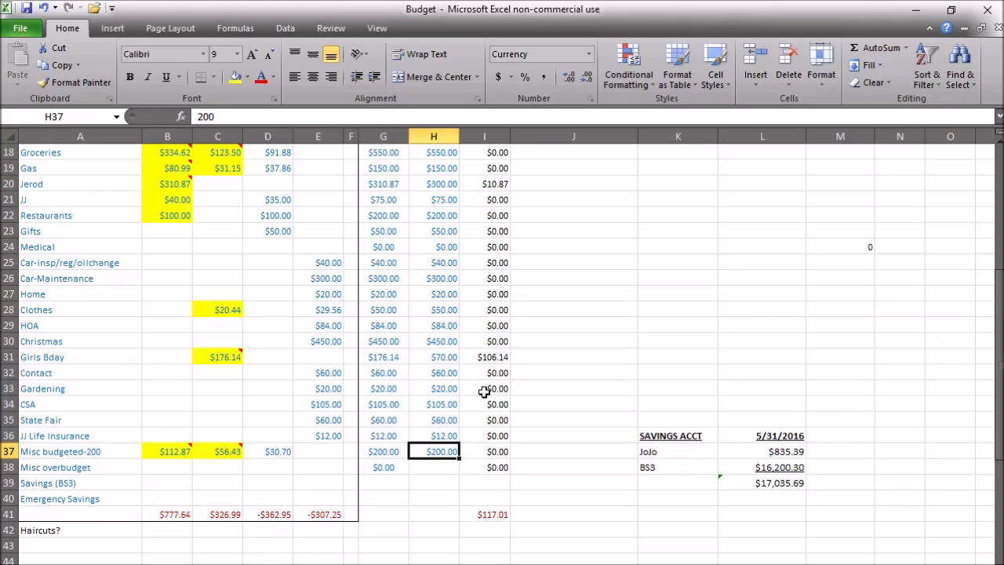
- Inspect the formulas behind the D41 and E41 totals
{"action": "mouse_move", "coordinate": [160, 457]}
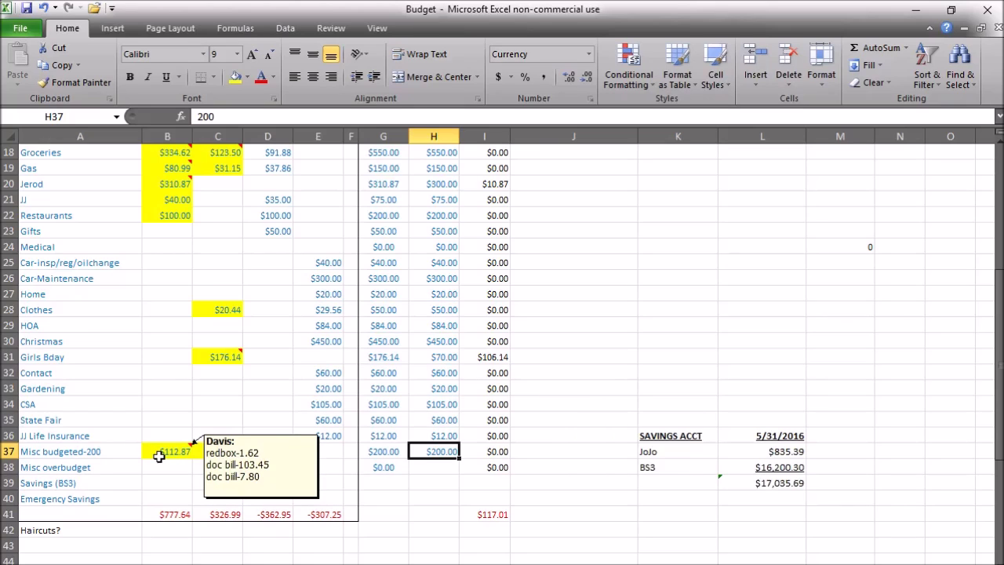
{"action": "mouse_move", "coordinate": [225, 452]}
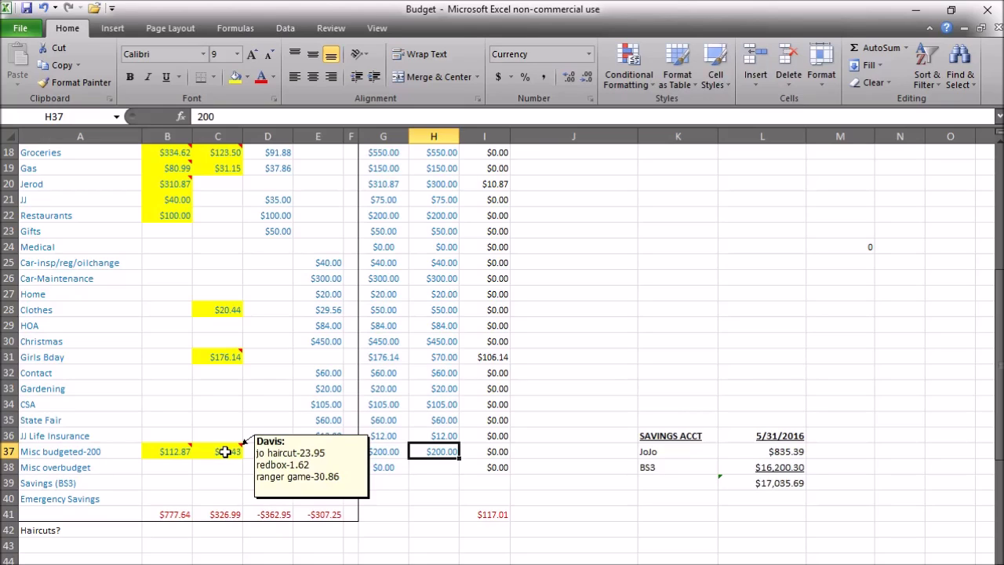
{"action": "left_click", "coordinate": [276, 516]}
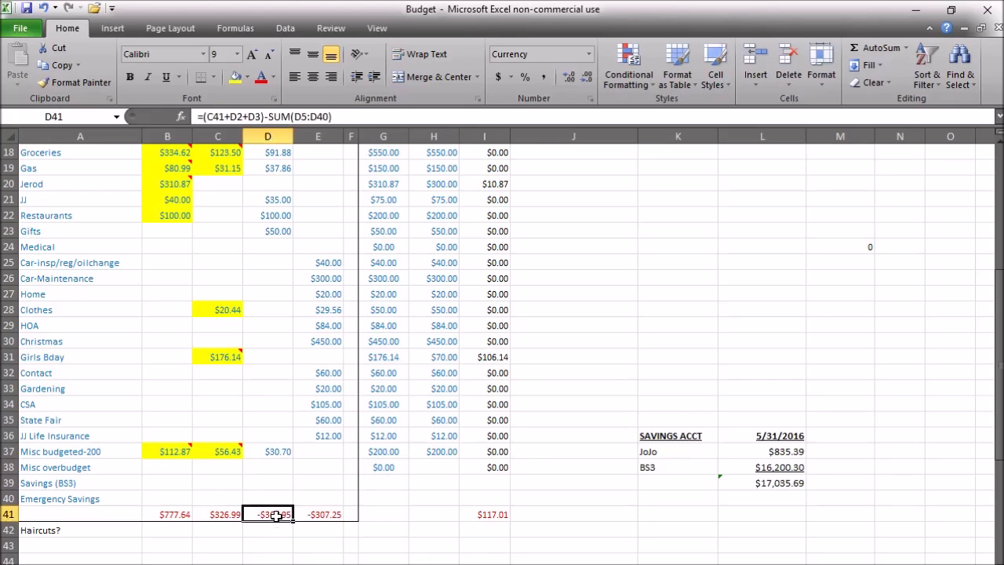
{"action": "left_click", "coordinate": [319, 511]}
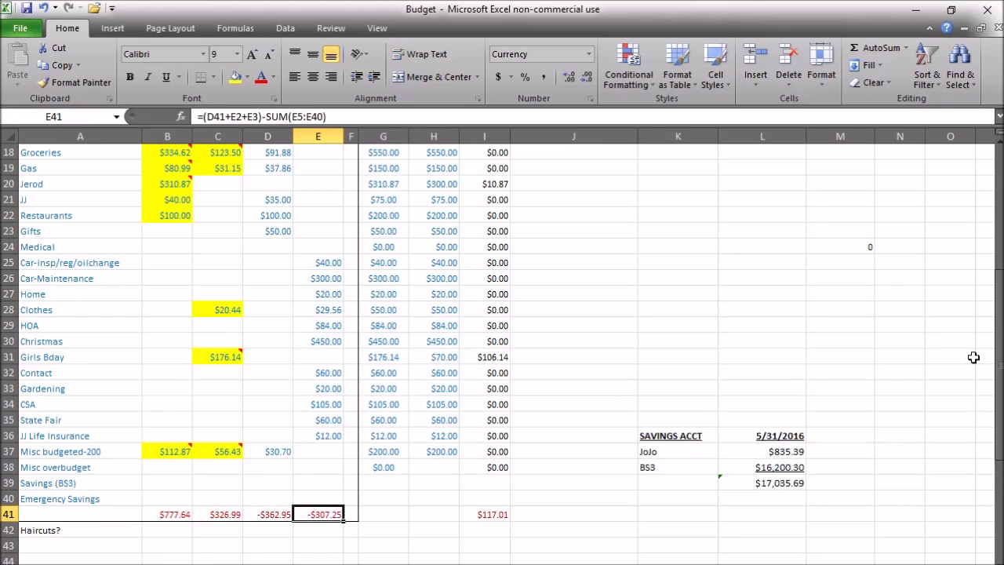
- Revisit the note about returning 1700 to BS3 and the July 28-31 base amount
{"action": "left_click_drag", "start_coordinate": [998, 435], "coordinate": [998, 348]}
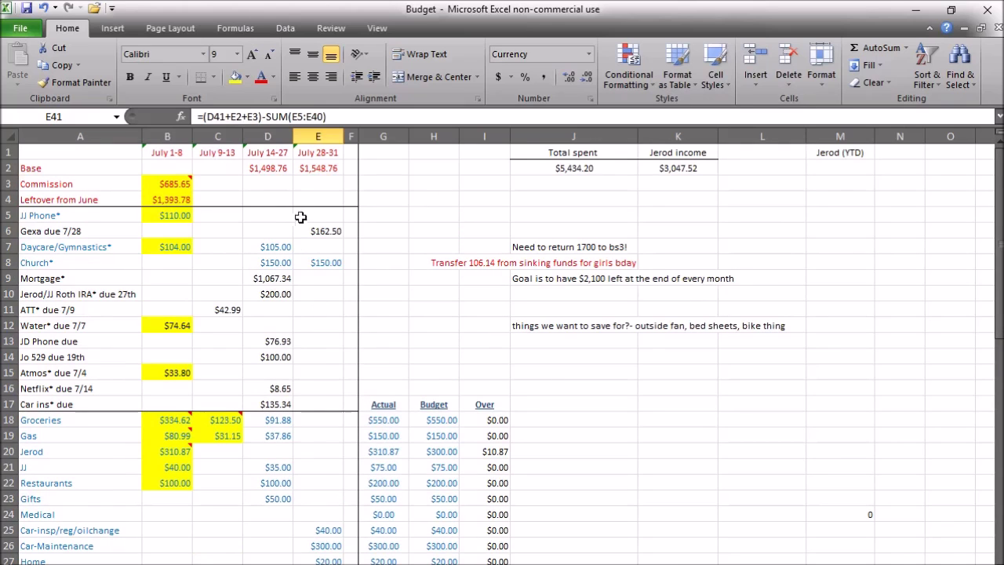
{"action": "left_click_drag", "start_coordinate": [1000, 260], "coordinate": [999, 145]}
{"action": "left_click", "coordinate": [608, 246]}
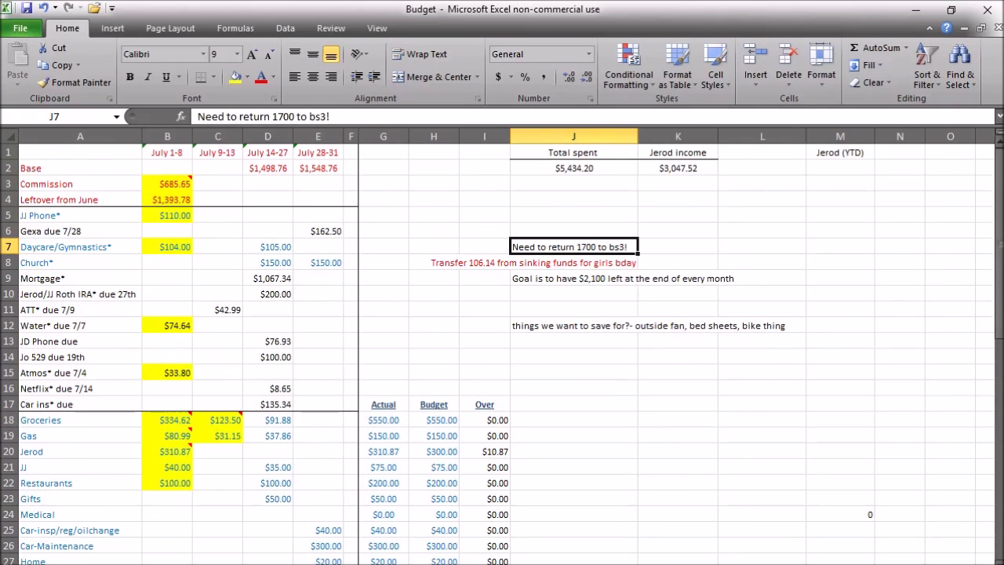
{"action": "left_click", "coordinate": [319, 171]}
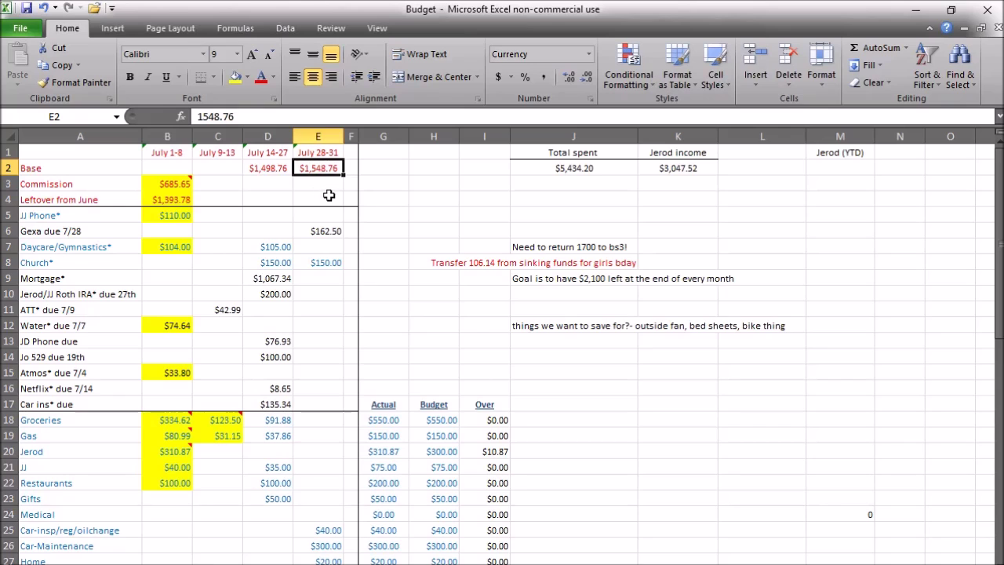
{"action": "left_click", "coordinate": [582, 247]}
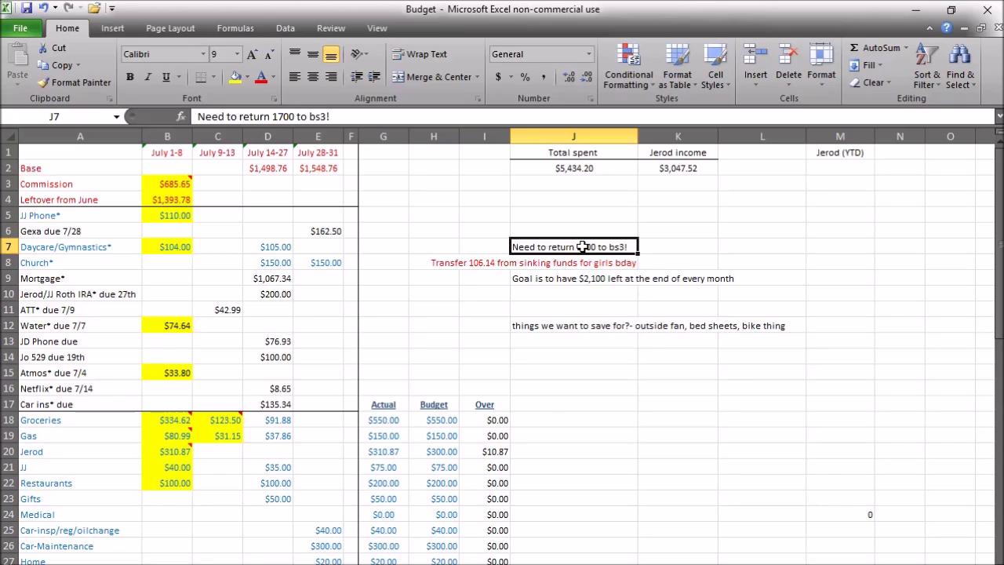
- Delete ', bike thing' from the J12 note so it ends 'outside fan, bed sheets'
{"action": "left_click", "coordinate": [556, 327]}
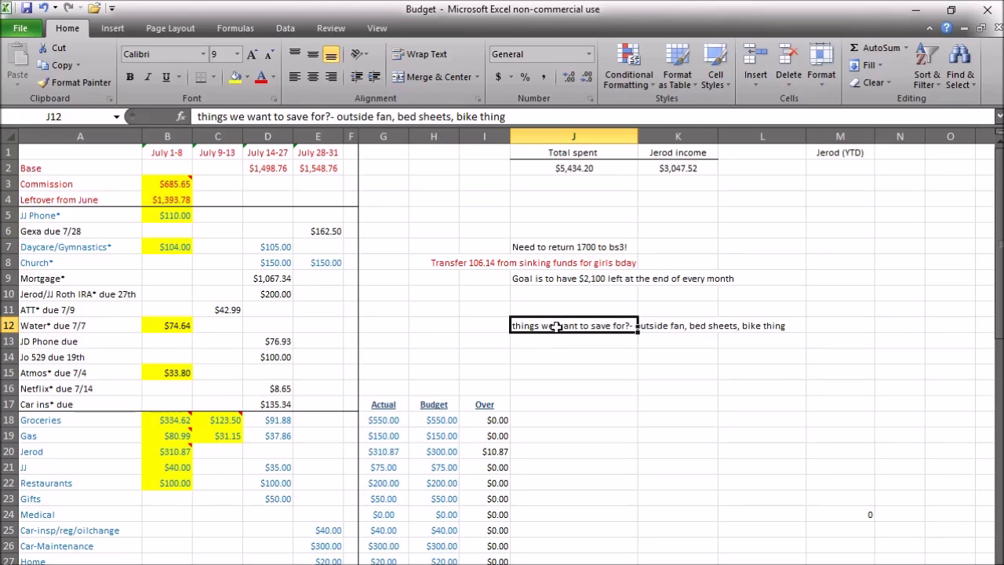
{"action": "left_click", "coordinate": [515, 119]}
{"action": "key", "text": "BackSpace"}
{"action": "key", "text": "BackSpace"}
{"action": "key", "text": "BackSpace"}
{"action": "key", "text": "BackSpace"}
{"action": "key", "text": "BackSpace"}
{"action": "key", "text": "BackSpace"}
{"action": "key", "text": "BackSpace"}
{"action": "key", "text": "BackSpace"}
{"action": "key", "text": "BackSpace"}
{"action": "key", "text": "BackSpace"}
{"action": "key", "text": "BackSpace"}
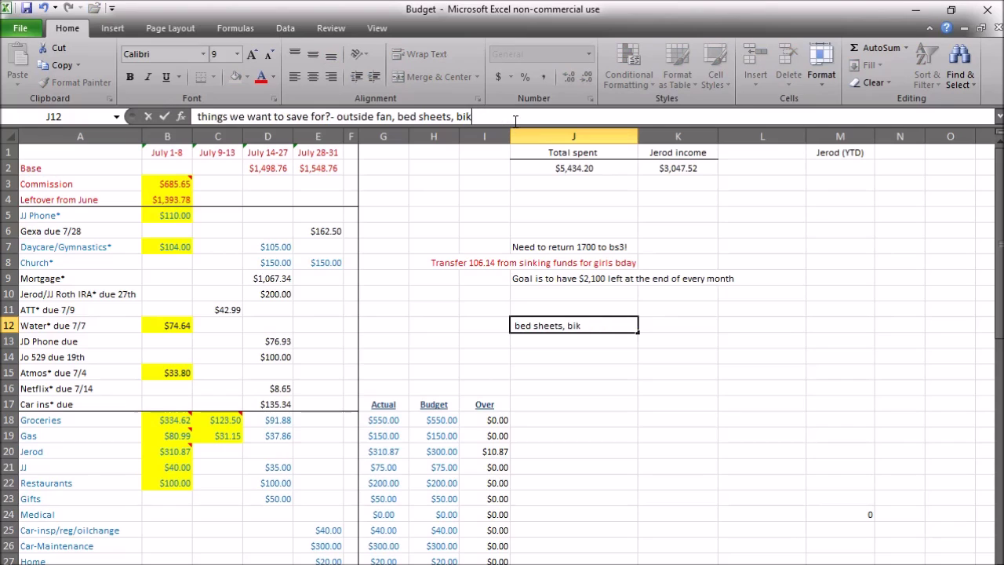
{"action": "key", "text": "BackSpace"}
{"action": "left_click", "coordinate": [581, 343]}
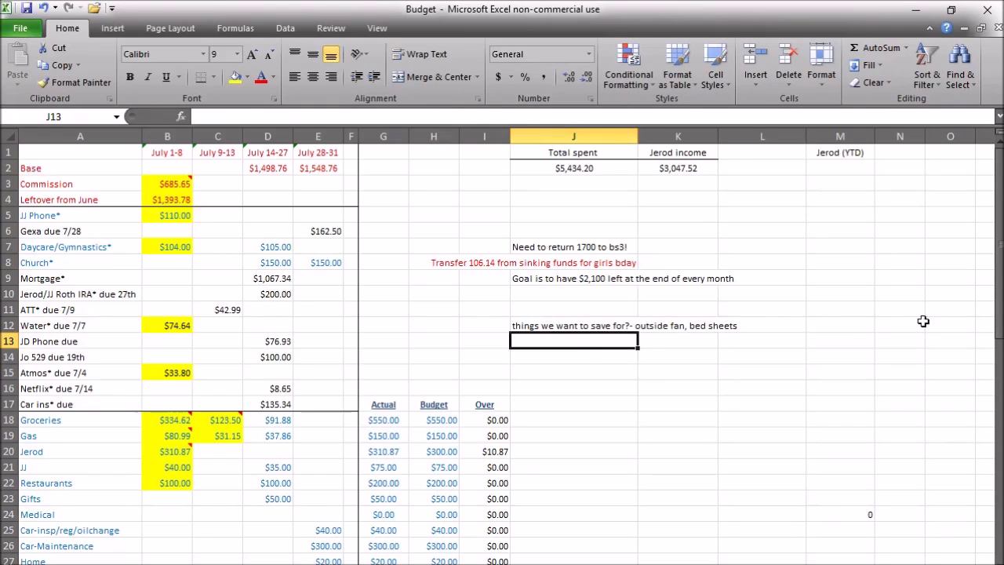
- Recheck the edited J12 note and look at the BS3 savings balance
{"action": "left_click", "coordinate": [610, 324]}
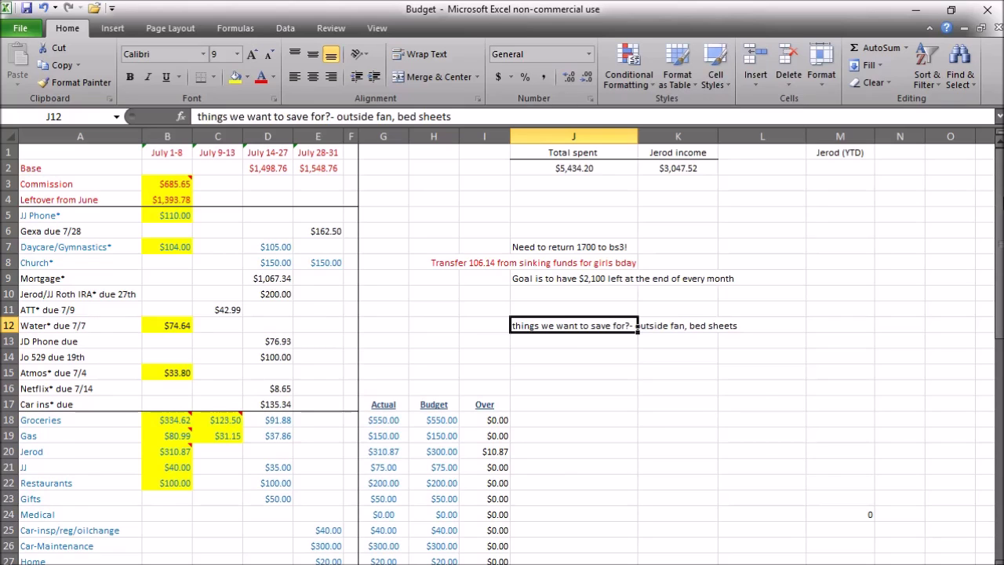
{"action": "scroll", "coordinate": [775, 431], "scroll_direction": "down", "scroll_amount": 6}
{"action": "left_click", "coordinate": [774, 433]}
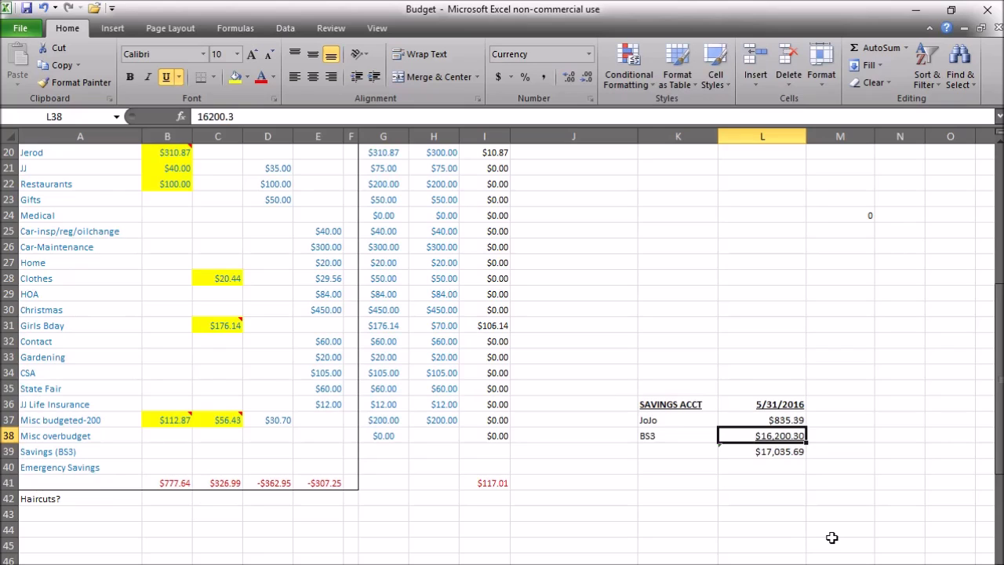
{"action": "left_click_drag", "start_coordinate": [998, 439], "coordinate": [998, 409]}
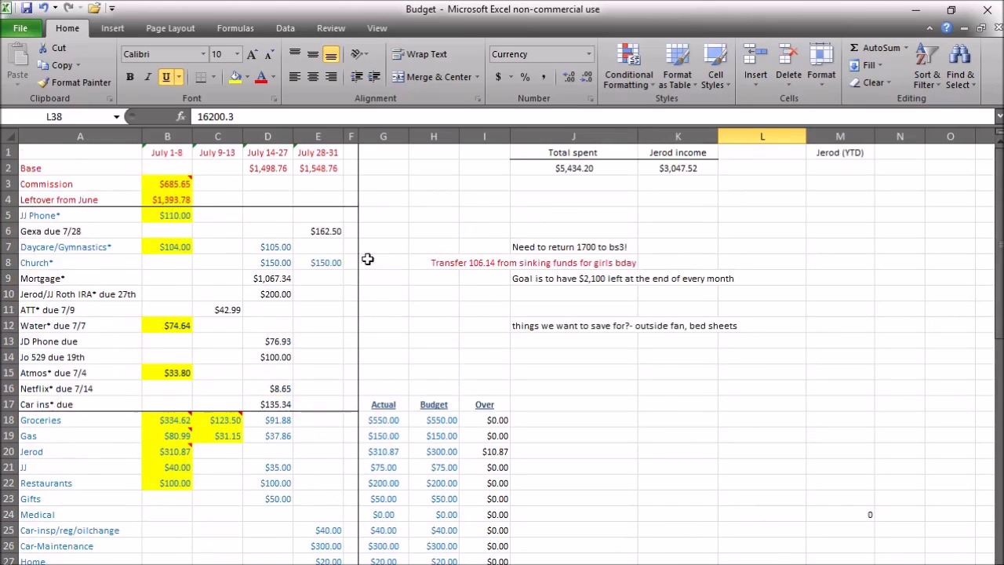
{"action": "left_click", "coordinate": [374, 282]}
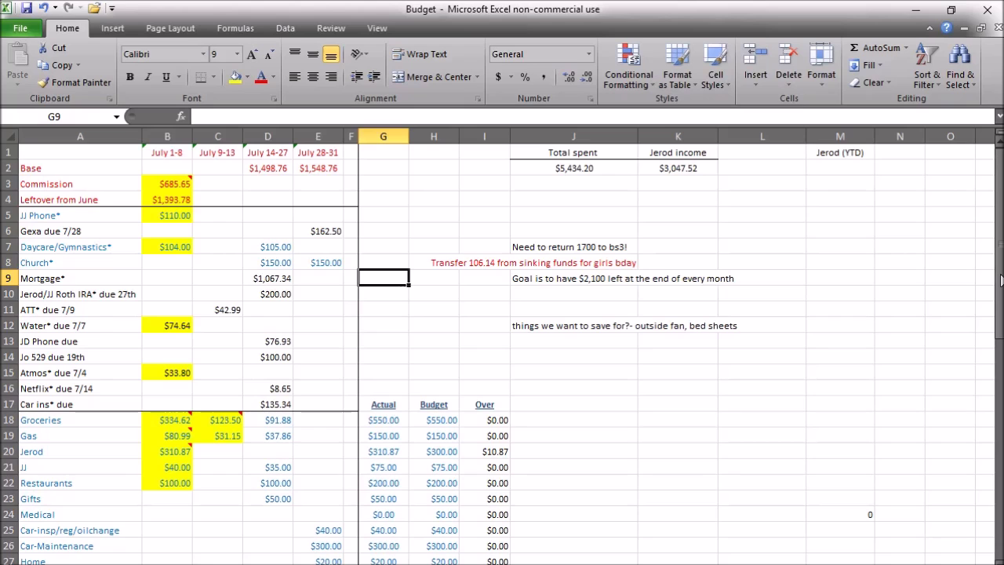
{"action": "left_click_drag", "start_coordinate": [999, 280], "coordinate": [1000, 305]}
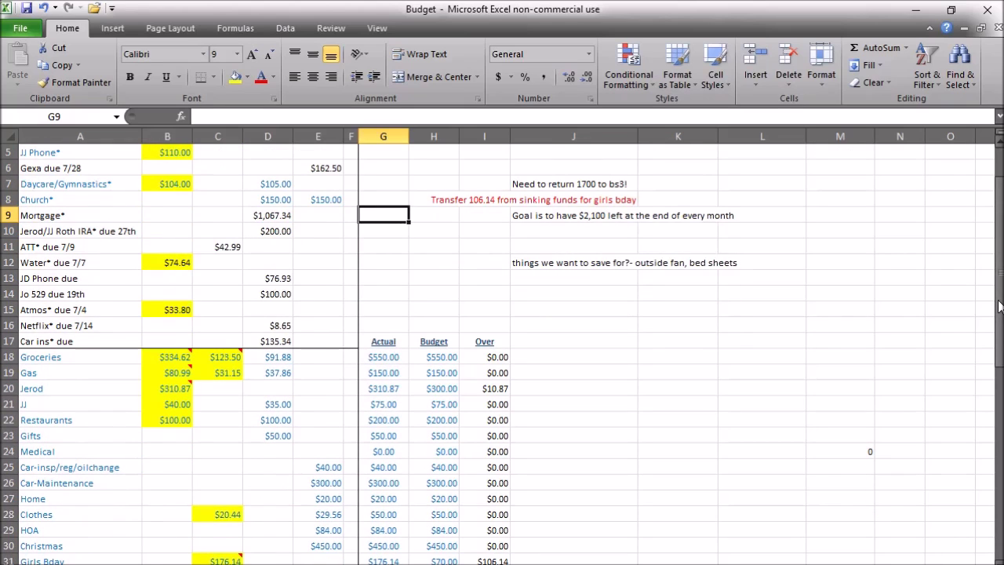